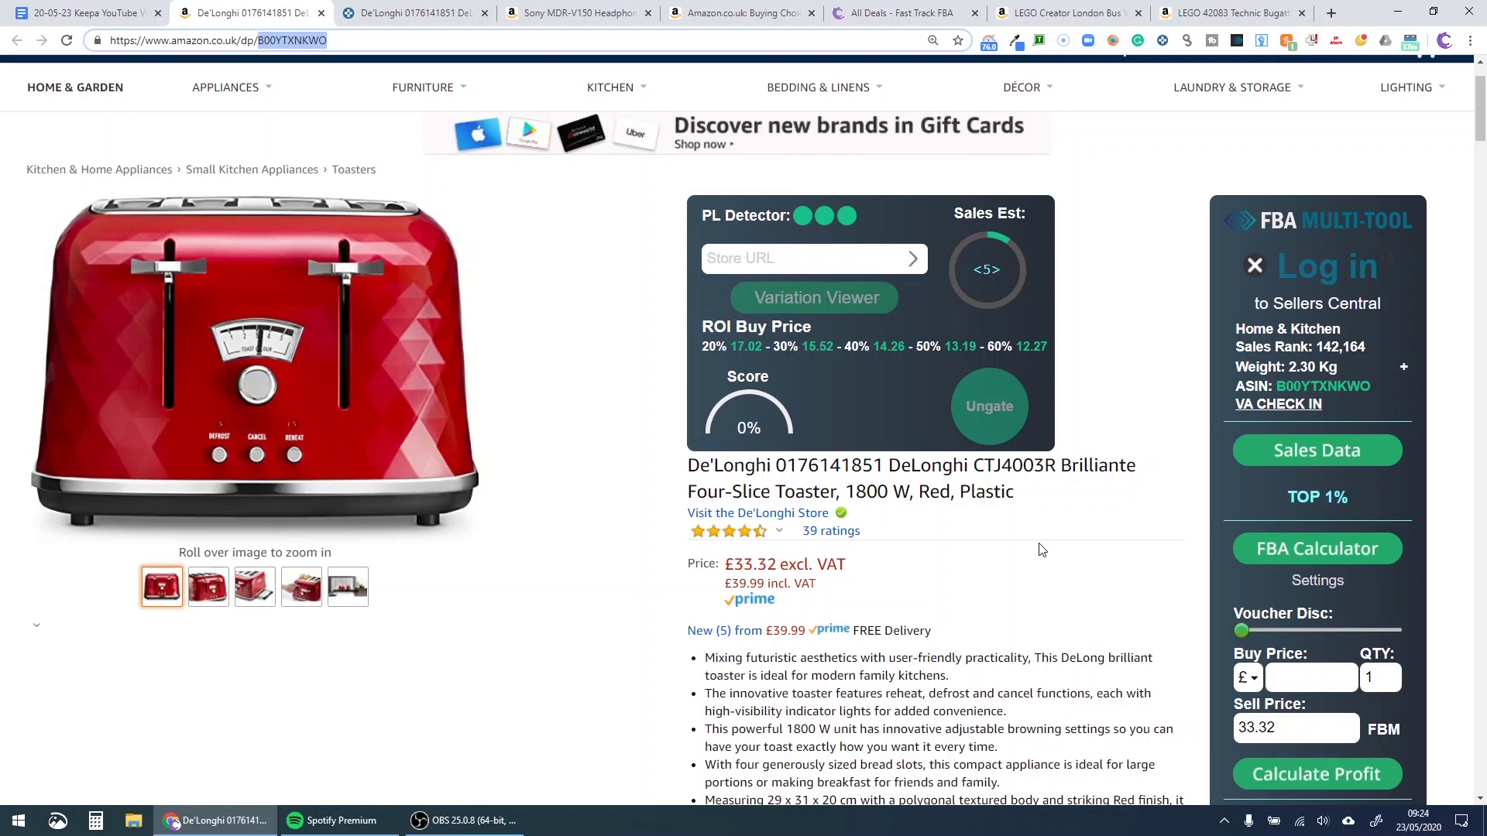
# - Examine the De'Longhi toaster listing's price, sales rank and three-month Keepa price and offer-count history
pyautogui.scroll(-7, 1041, 550)
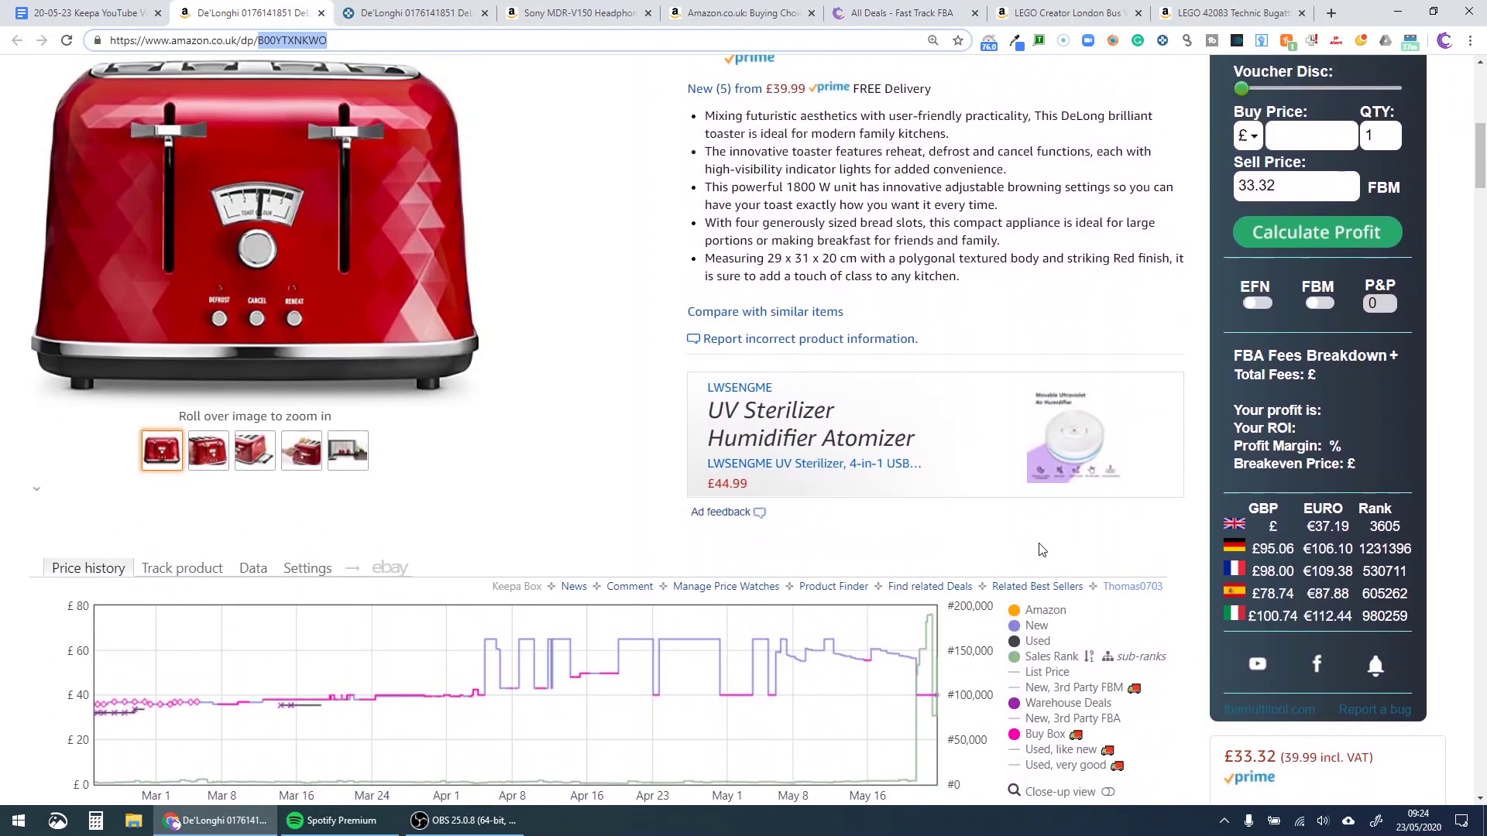
pyautogui.scroll(-5, 1041, 550)
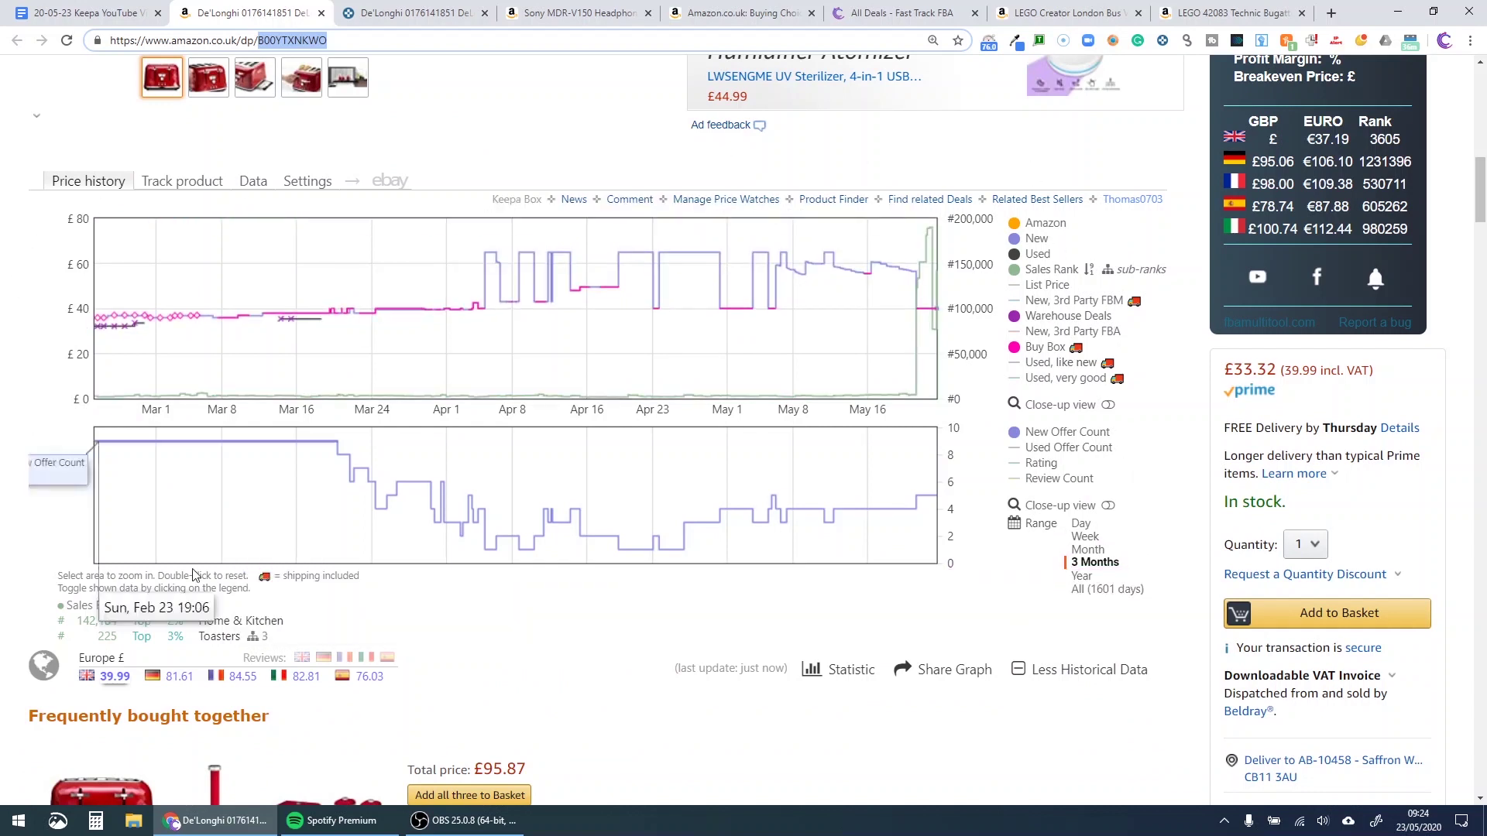
pyautogui.scroll(5, 596, 518)
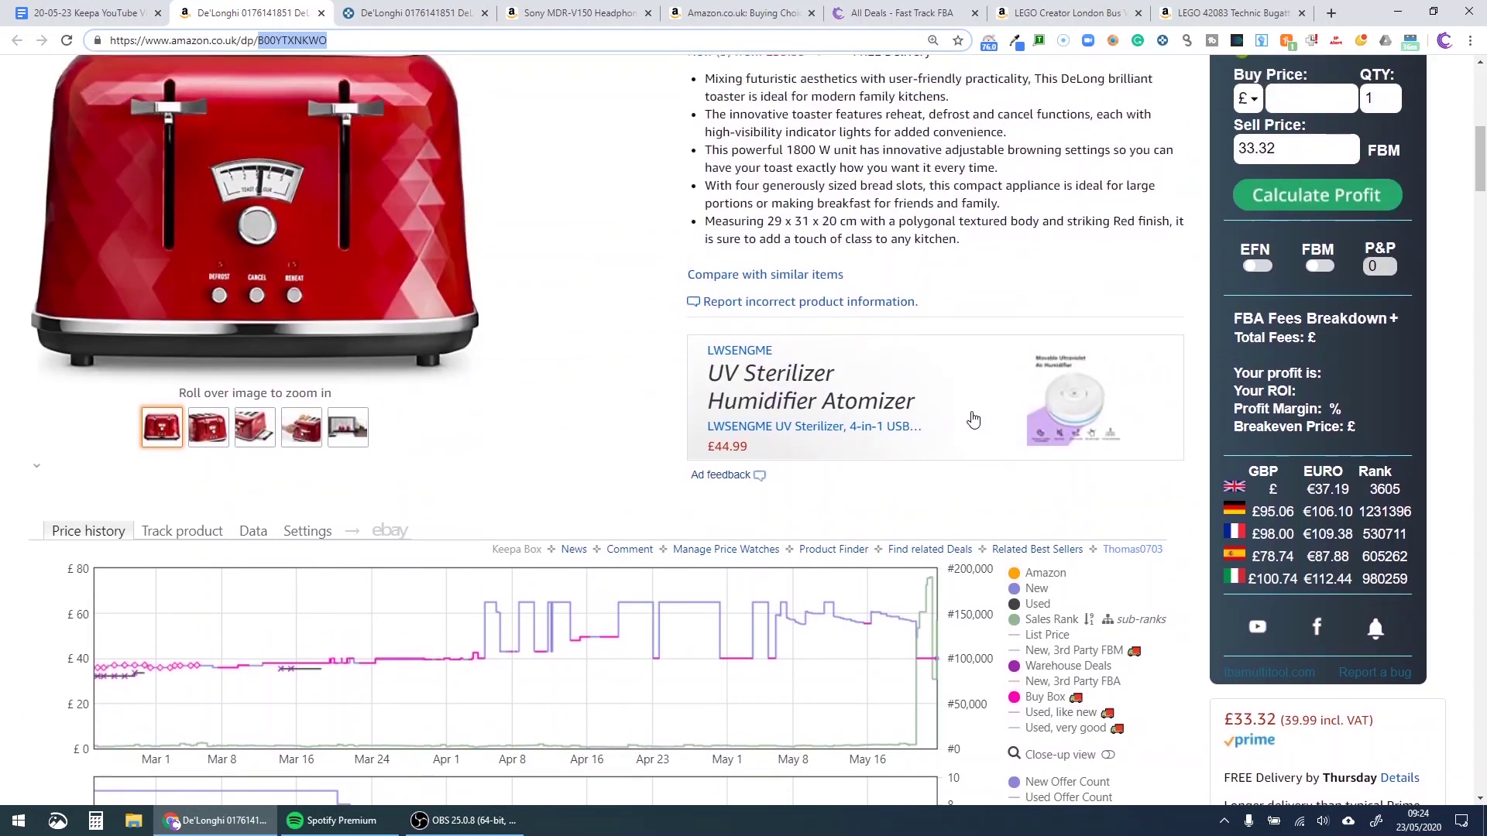
pyautogui.scroll(4, 973, 419)
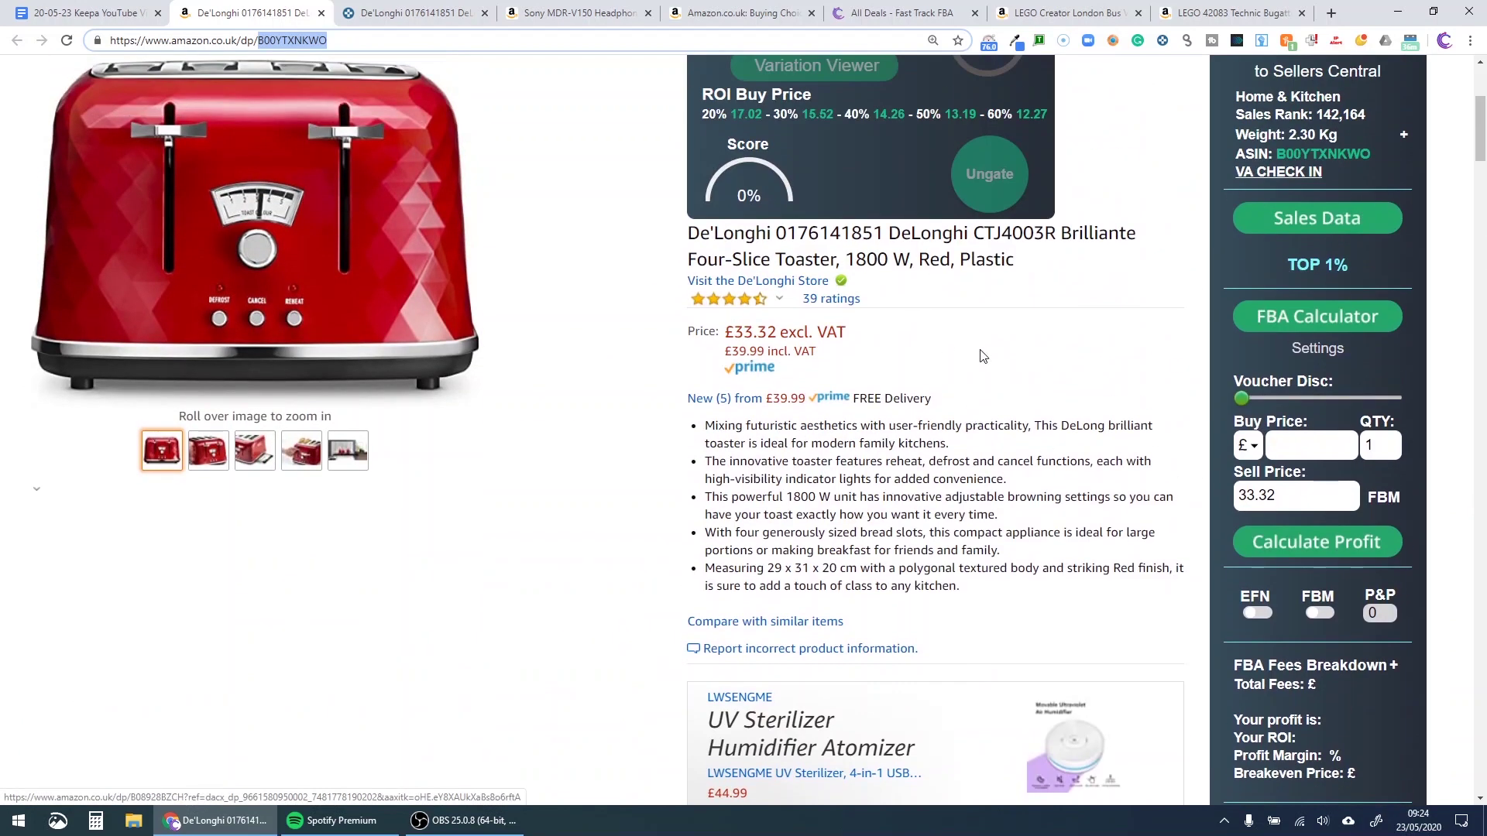
pyautogui.scroll(-8, 978, 356)
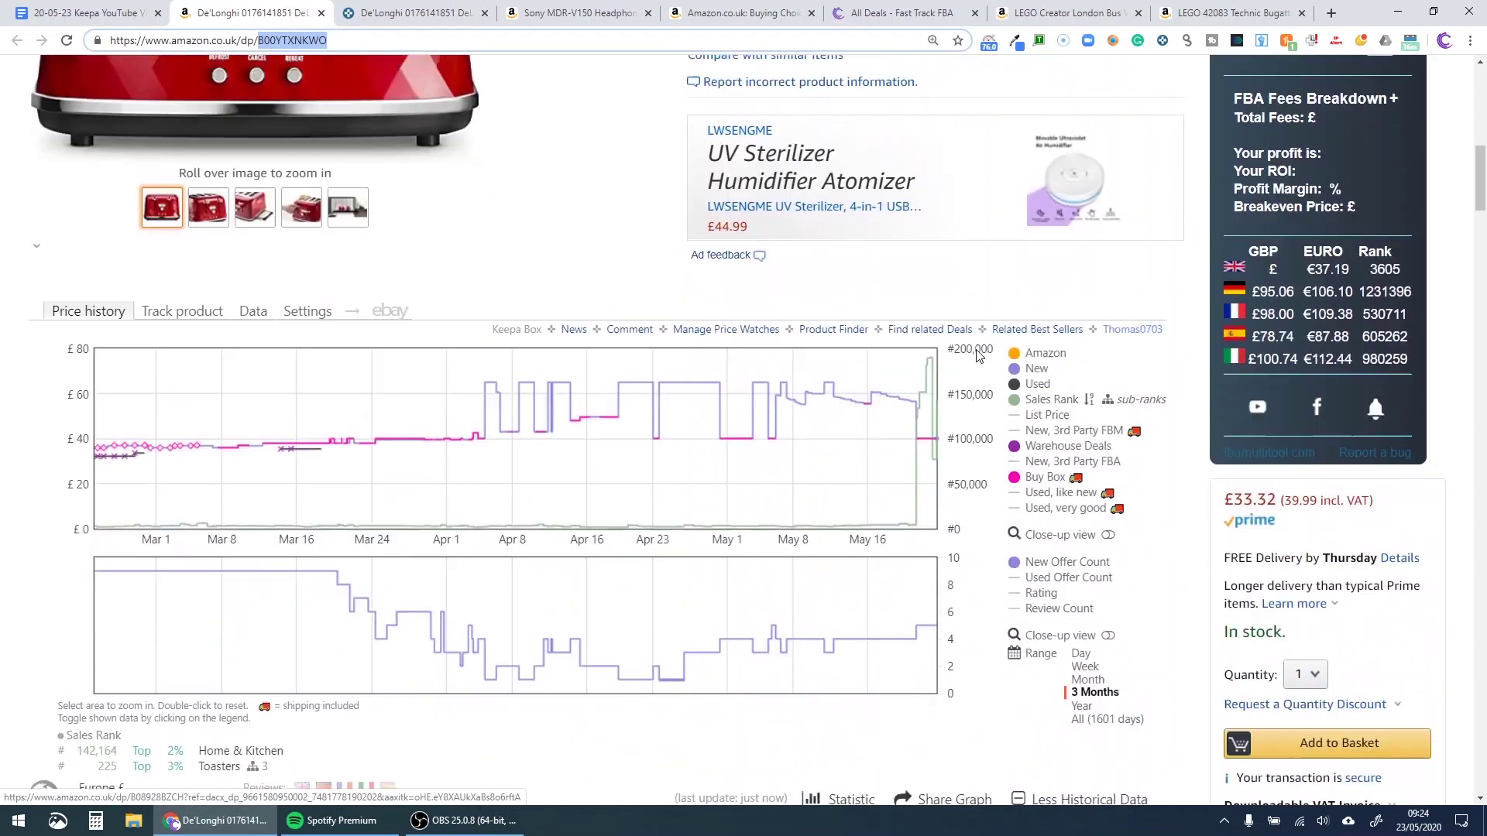
pyautogui.scroll(-1, 978, 355)
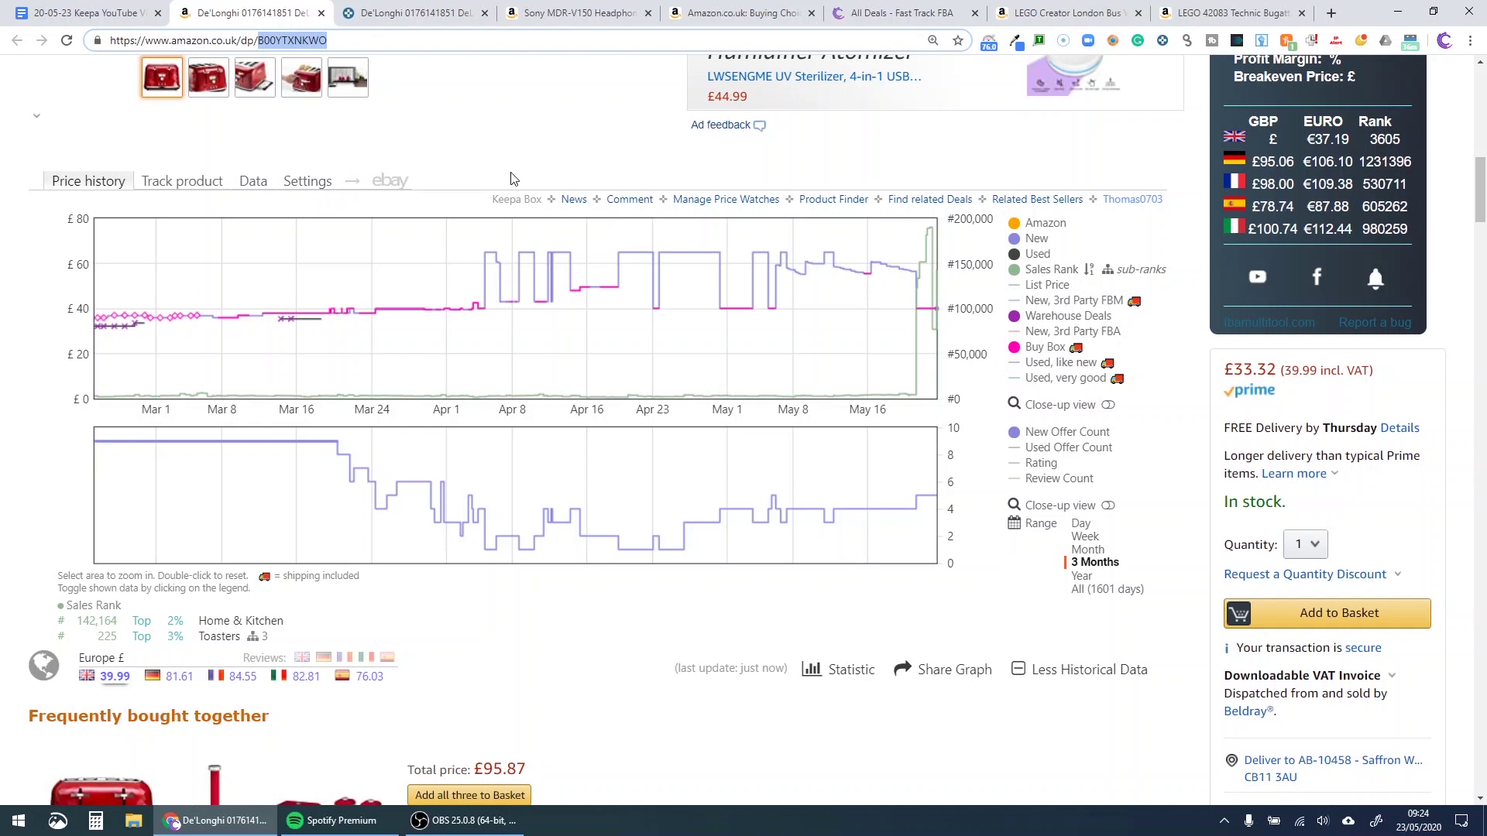
pyautogui.scroll(-1, 510, 179)
pyautogui.scroll(2, 542, 194)
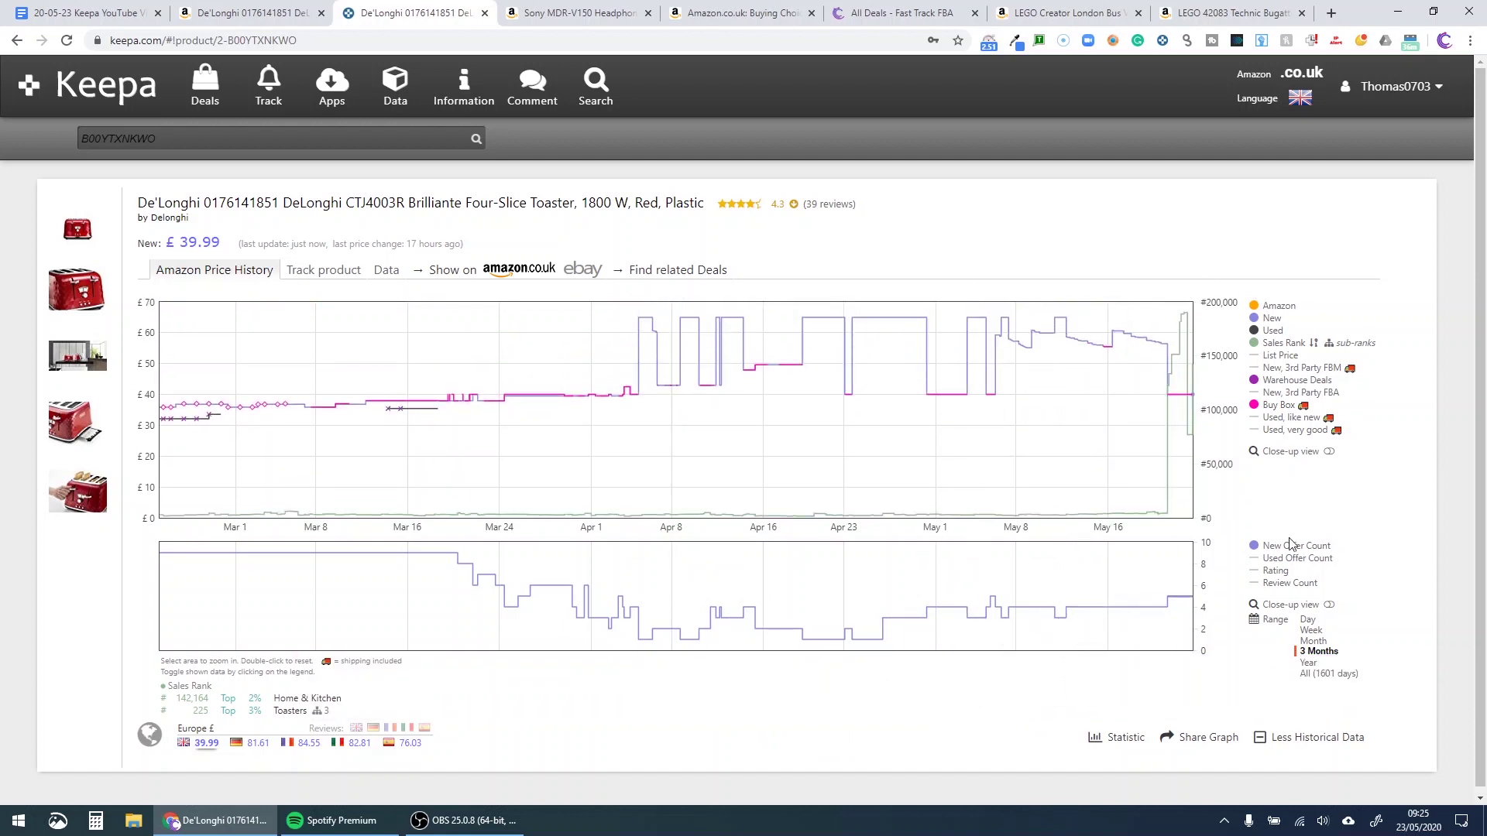
# - On the toaster's Keepa page, hide every chart series, set the range to Year and show only the Amazon price
pyautogui.moveTo(1259, 383)
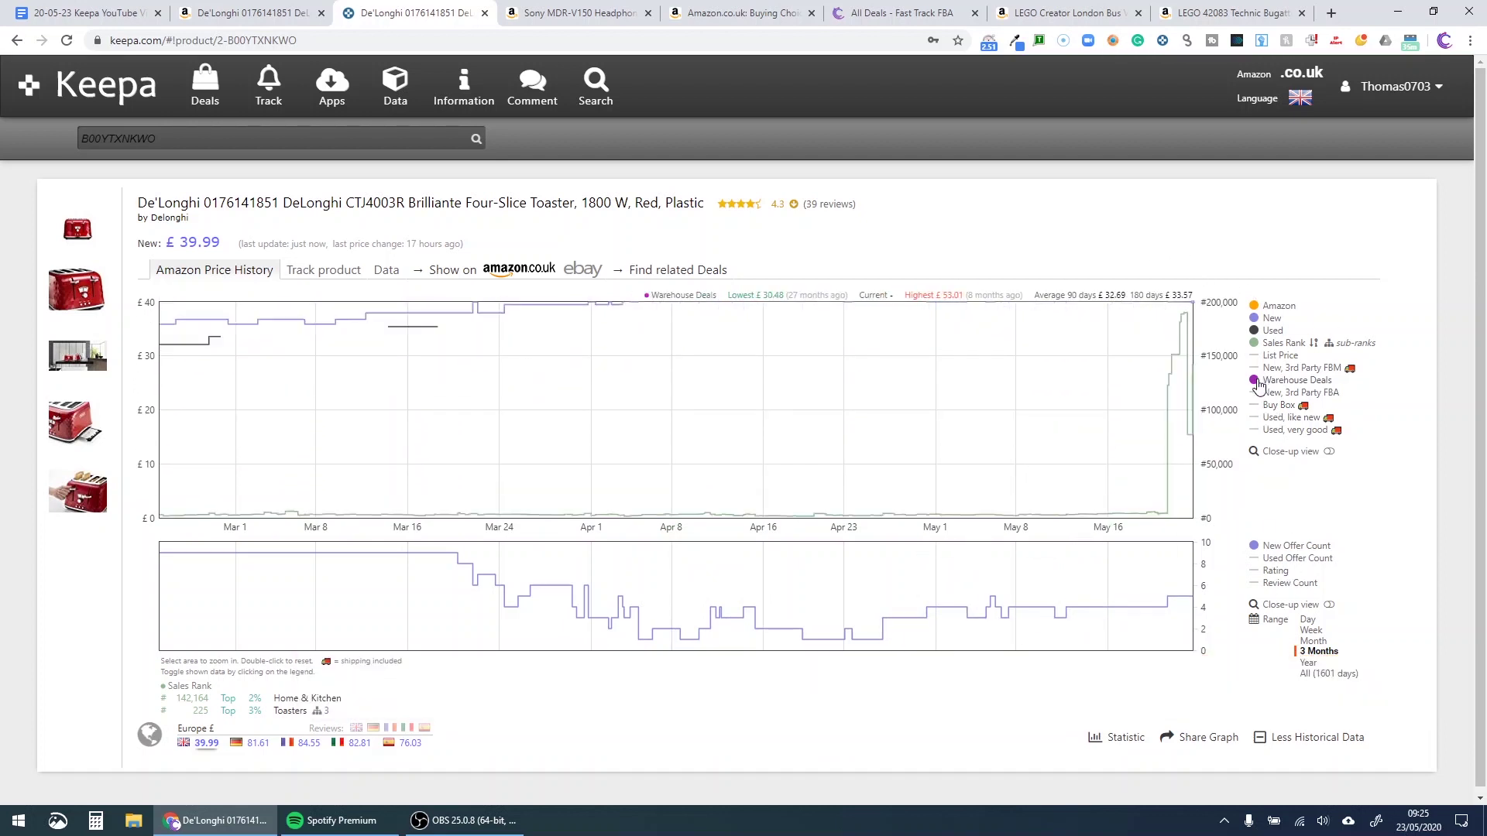
pyautogui.click(1258, 326)
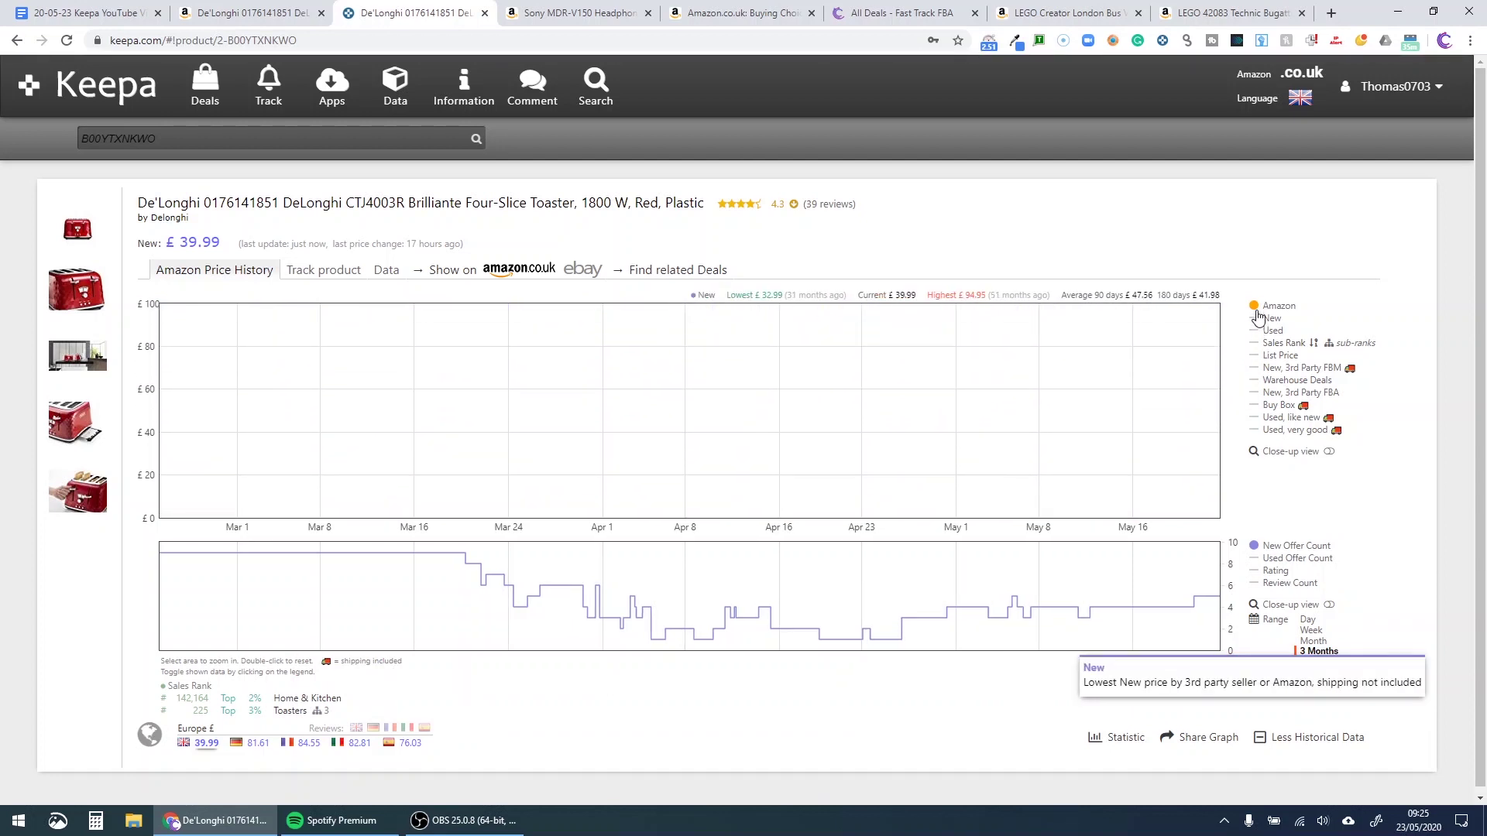
pyautogui.click(1274, 548)
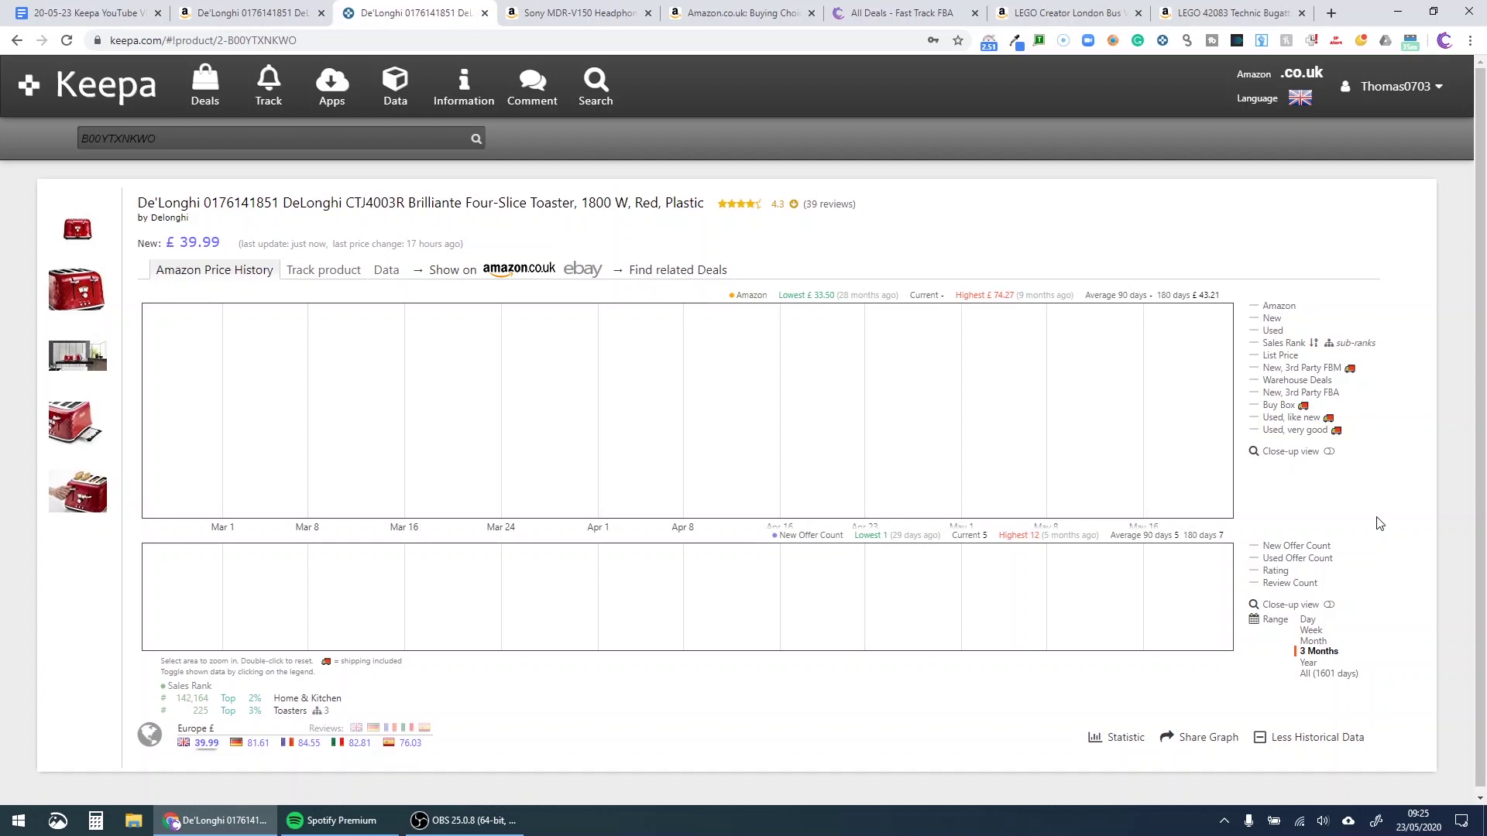
pyautogui.click(1310, 663)
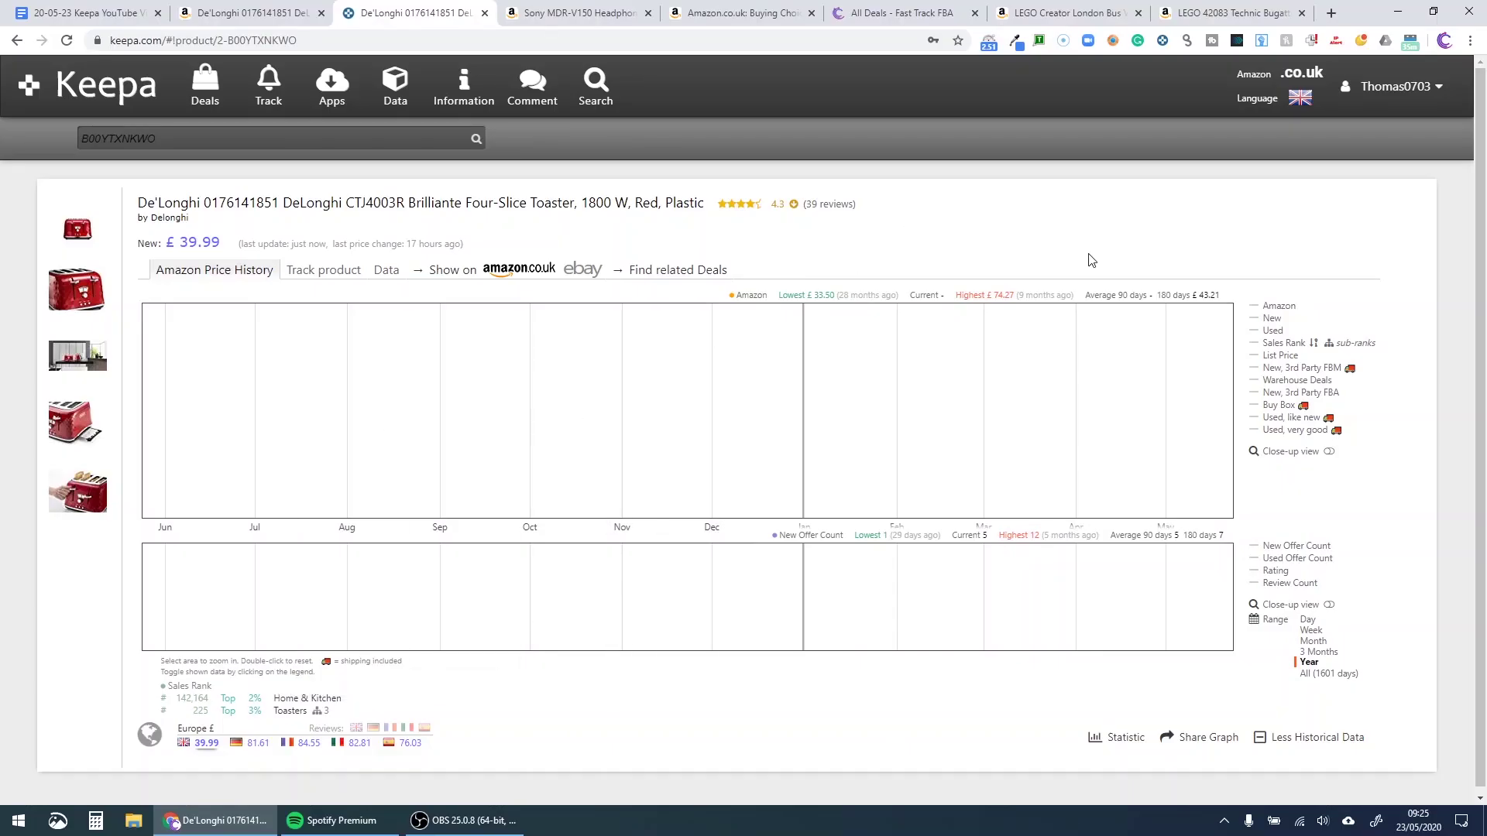
pyautogui.click(1293, 307)
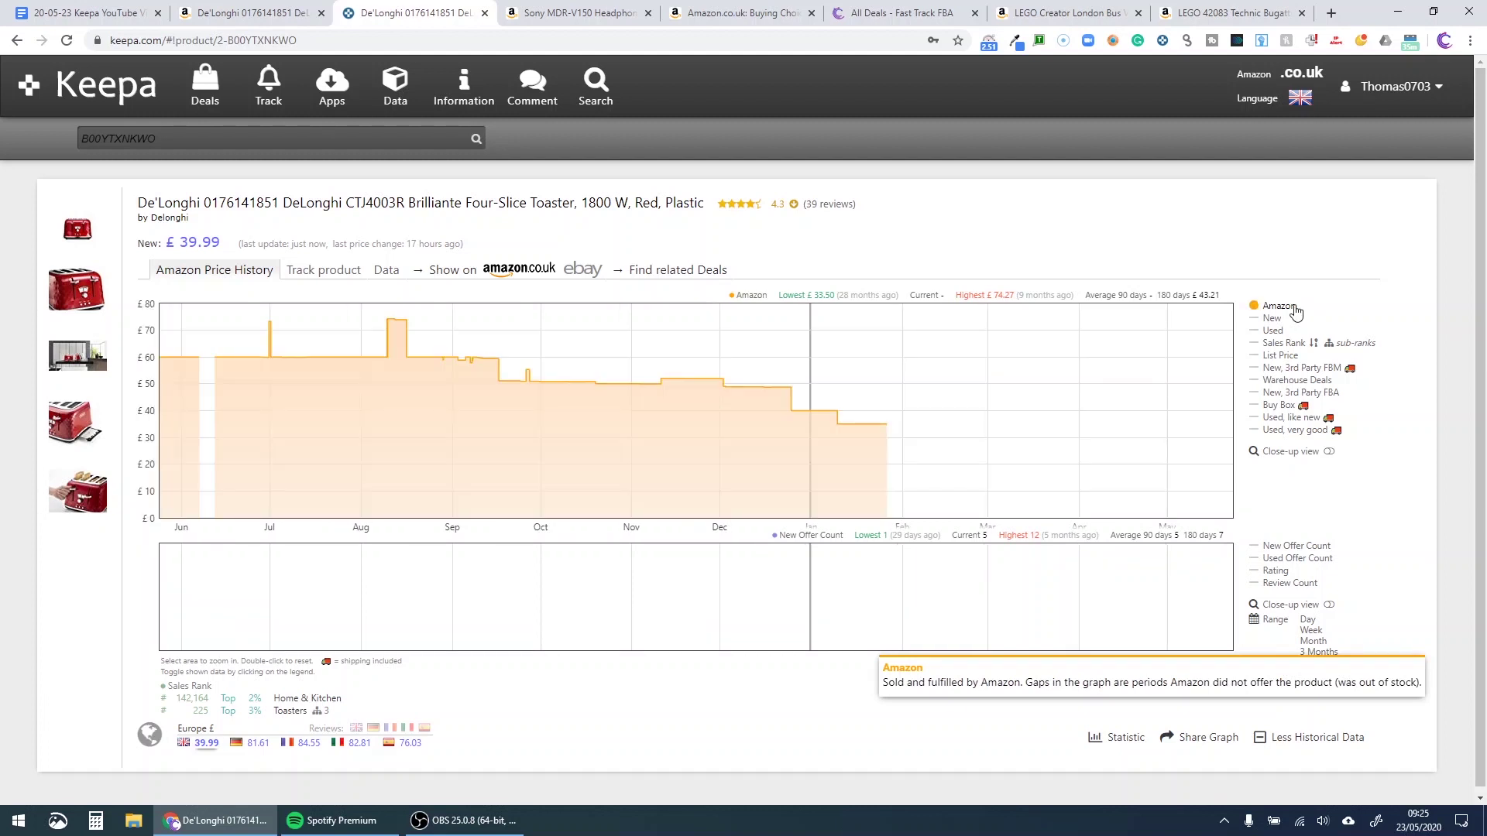
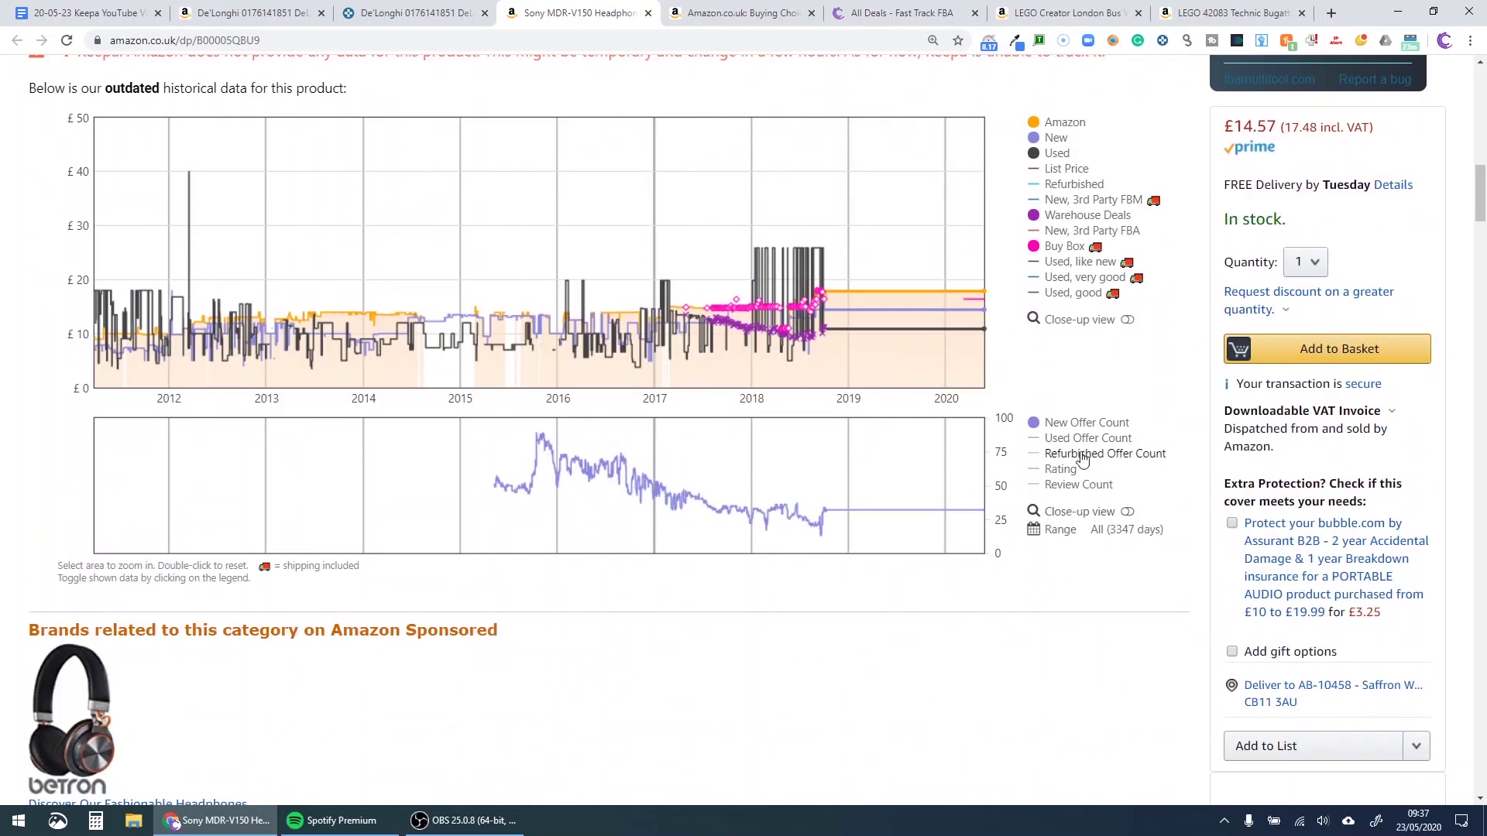
# - Zoom the Sony MDR-V150 headphones' price chart in on the most recent months and compare it with the listing's current price
pyautogui.click(1106, 535)
pyautogui.moveTo(928, 290); pyautogui.dragTo(1013, 305)
pyautogui.scroll(8, 1061, 383)
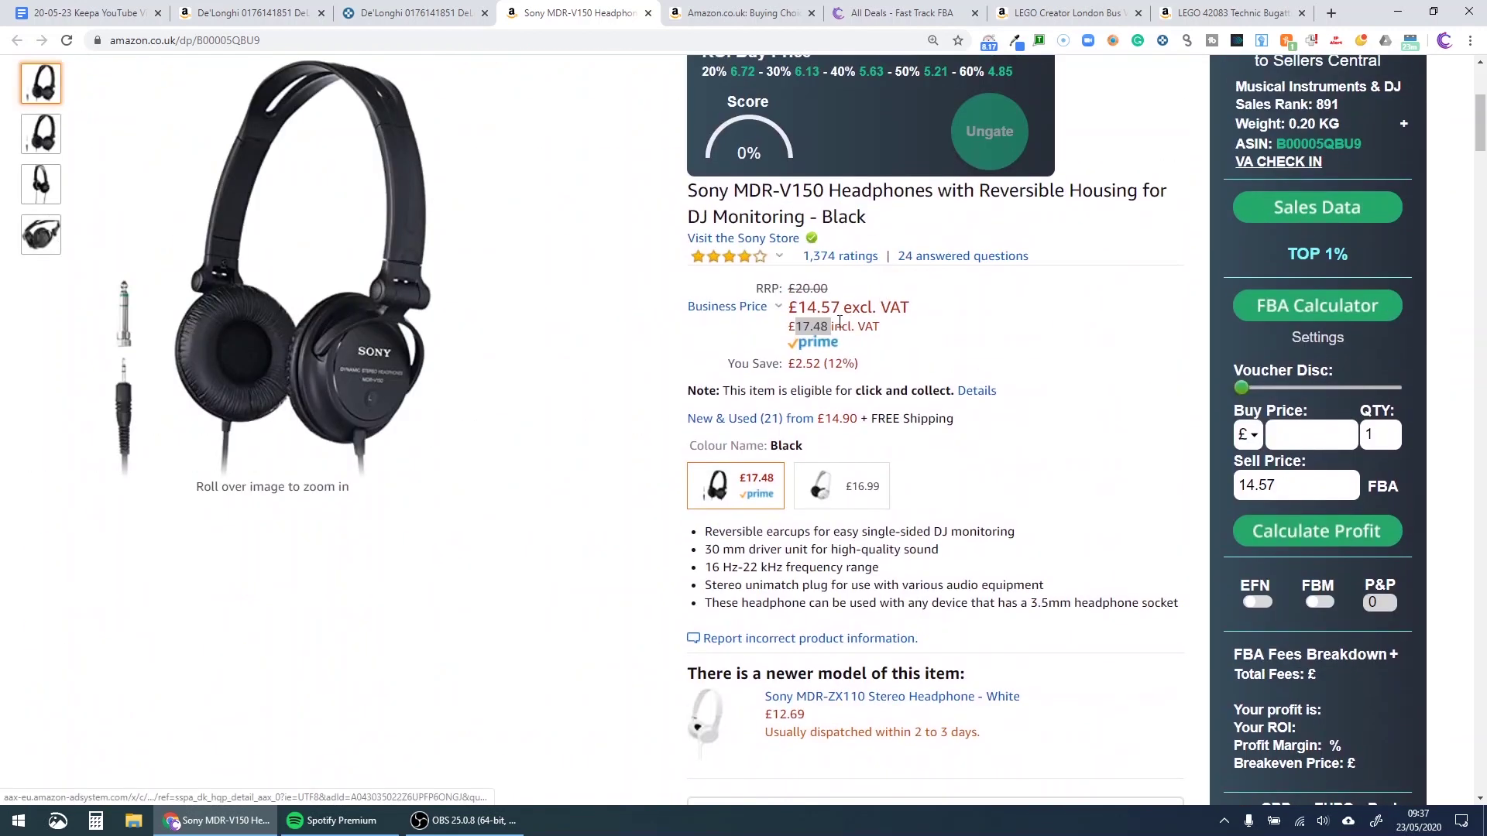
pyautogui.scroll(-7, 839, 321)
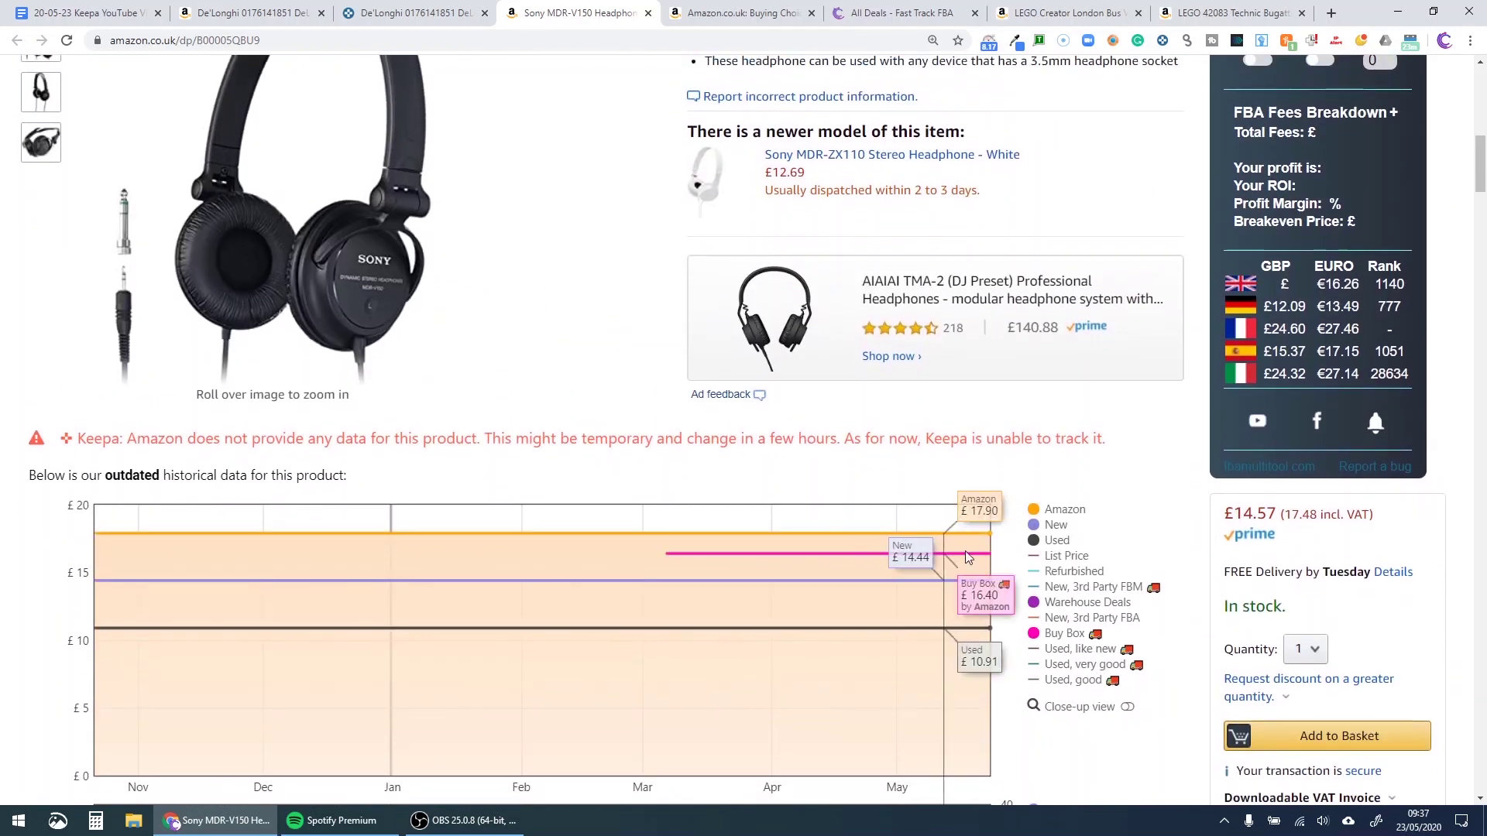
pyautogui.scroll(-1, 960, 504)
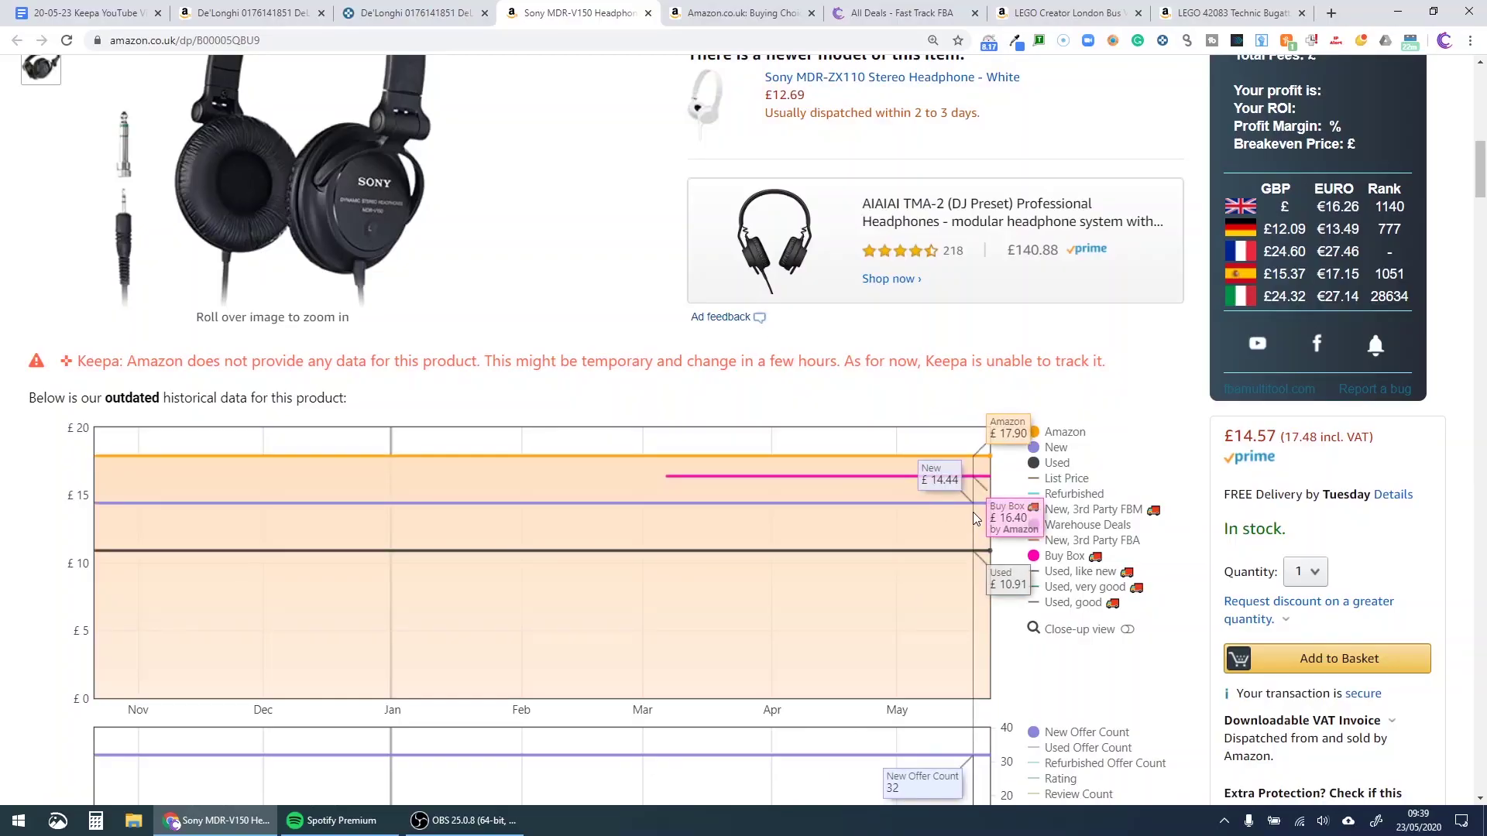
pyautogui.scroll(6, 974, 517)
# - Open the headphones' seller offers and compare the VAT-inclusive prices of Amazon and the lowest-priced seller
pyautogui.click(742, 13)
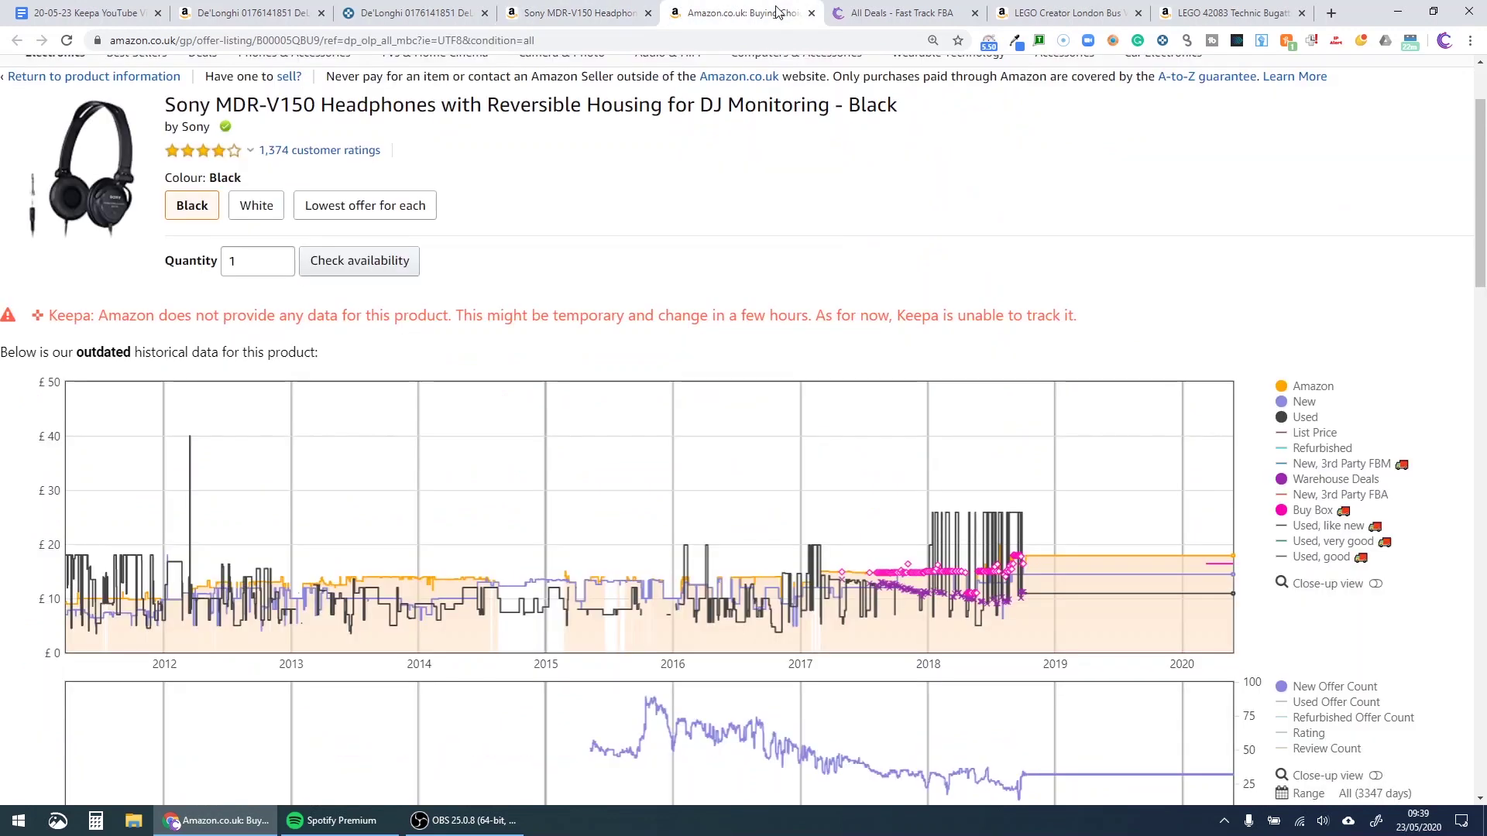
pyautogui.scroll(-9, 669, 230)
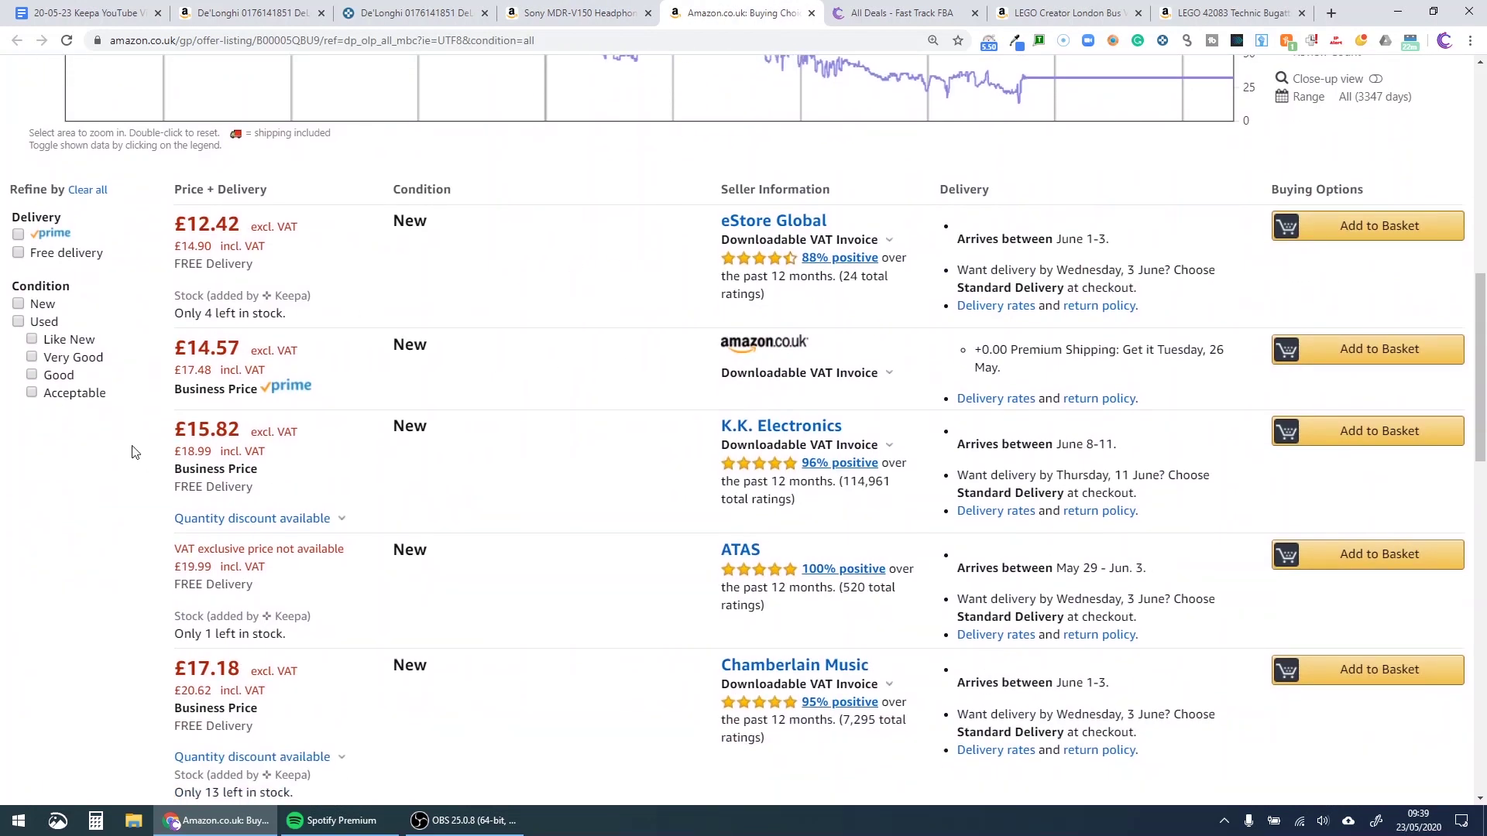
pyautogui.doubleClick(198, 377)
pyautogui.doubleClick(197, 246)
pyautogui.doubleClick(197, 370)
pyautogui.doubleClick(199, 246)
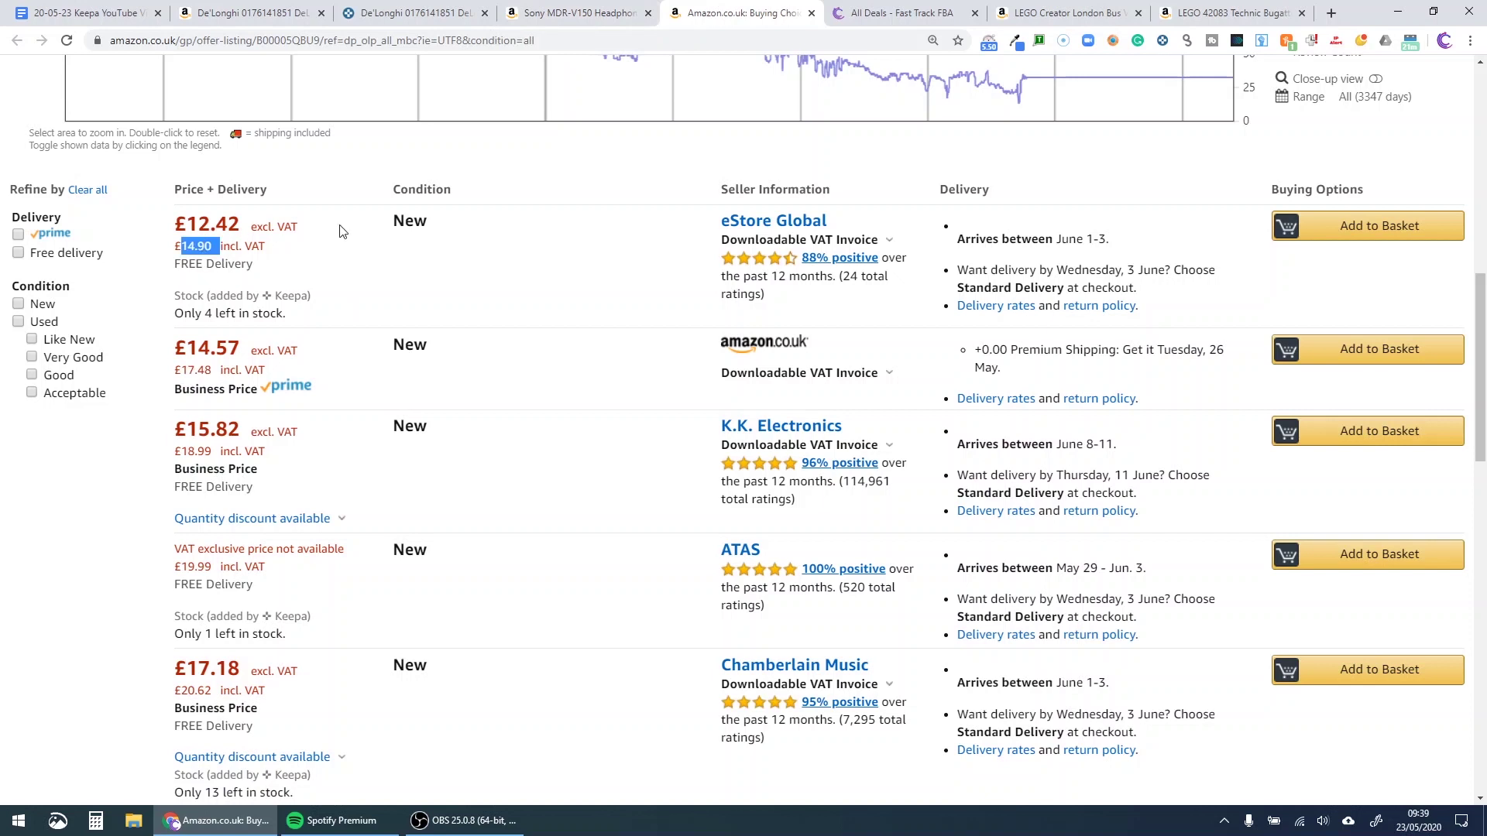
# - Return to the headphones' product page and check the seller prices against its outdated Keepa price chart
pyautogui.click(546, 13)
pyautogui.scroll(-1, 655, 537)
pyautogui.scroll(-5, 655, 537)
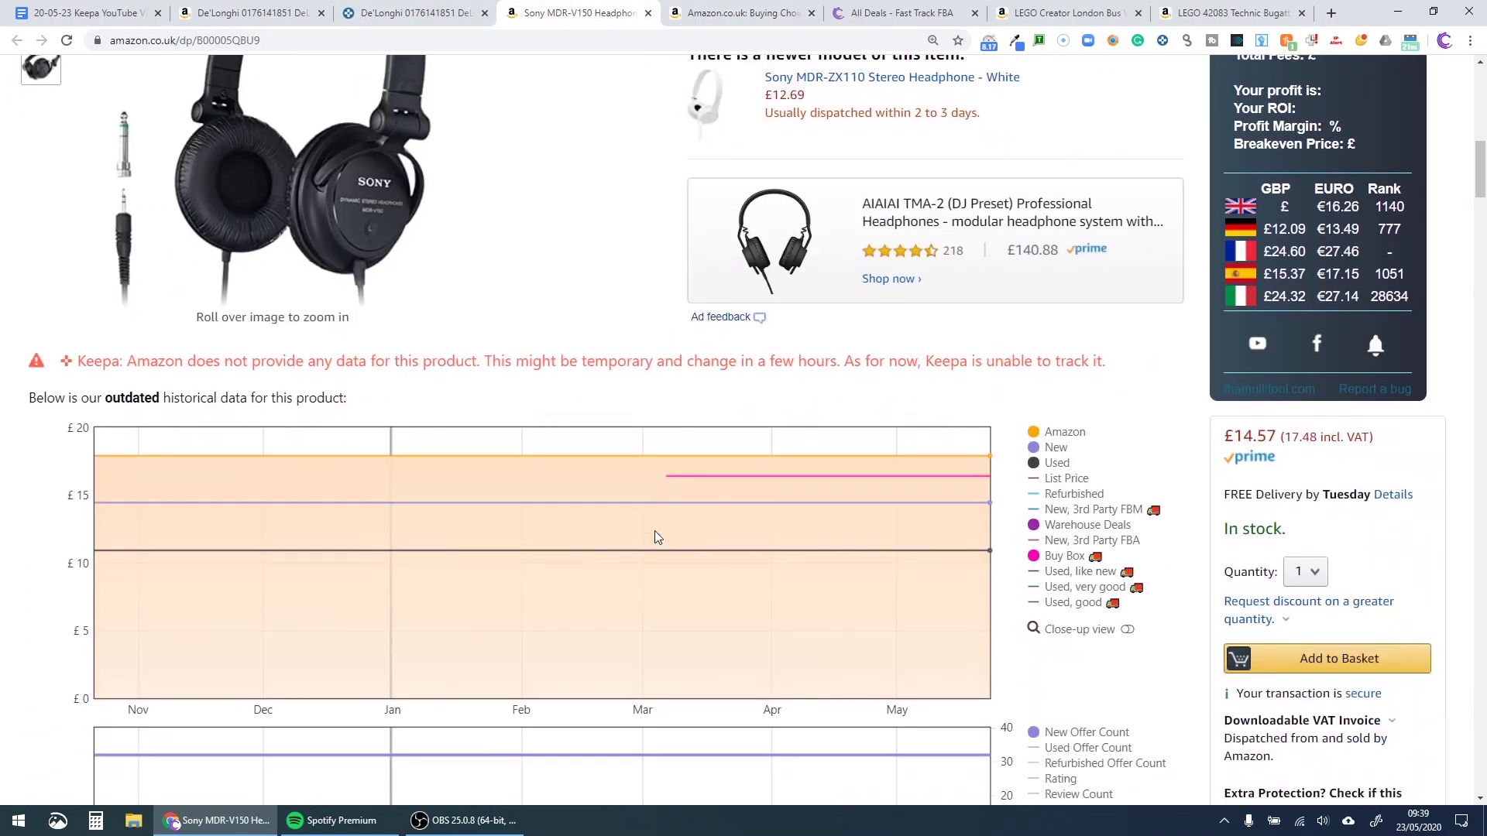
pyautogui.scroll(5, 655, 538)
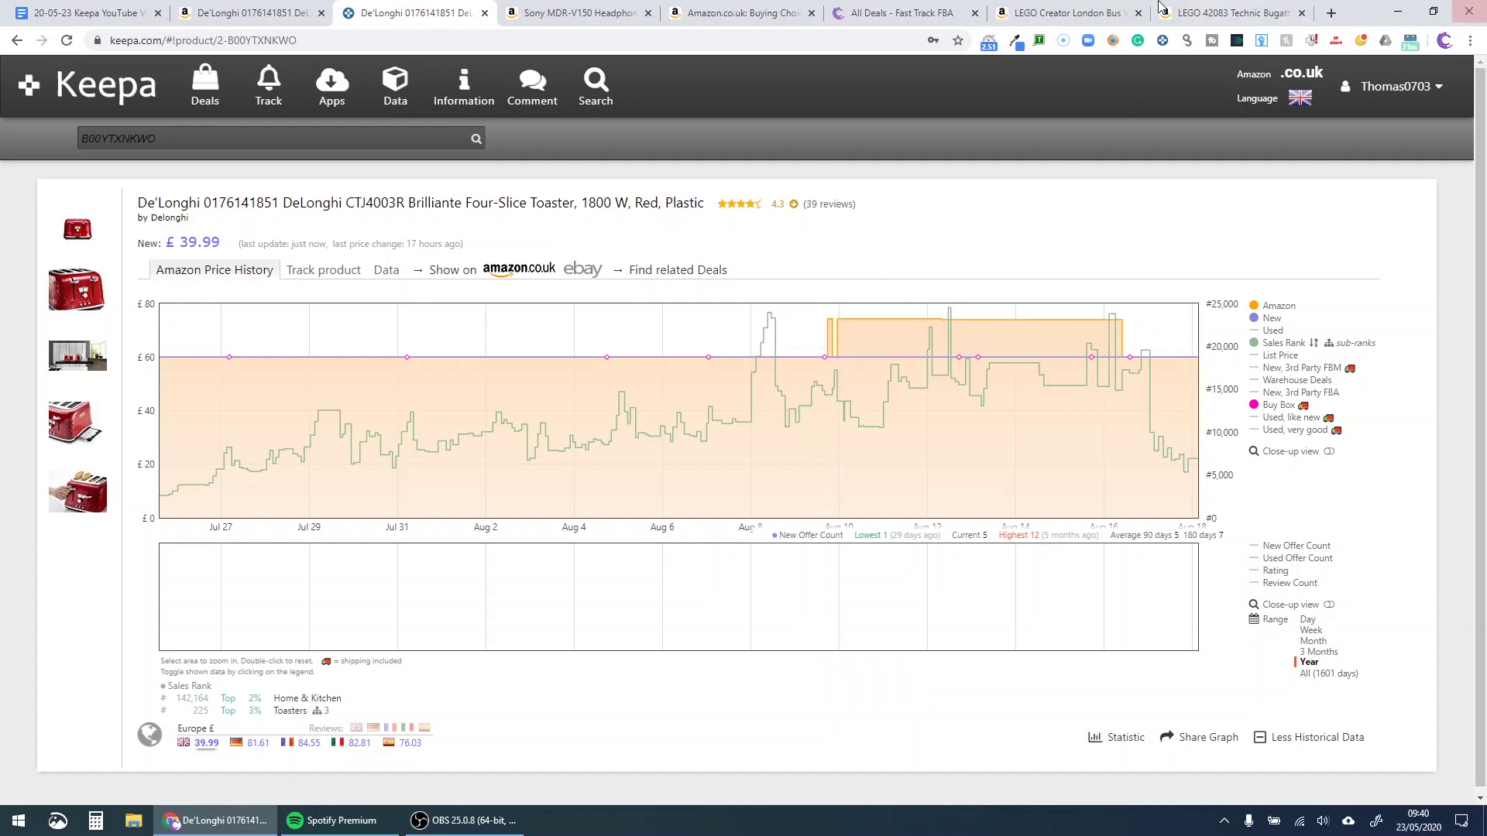
# - Open the Fast Track FBA All Deals page and review the price and sales rank graphs of the listed deals
pyautogui.click(898, 12)
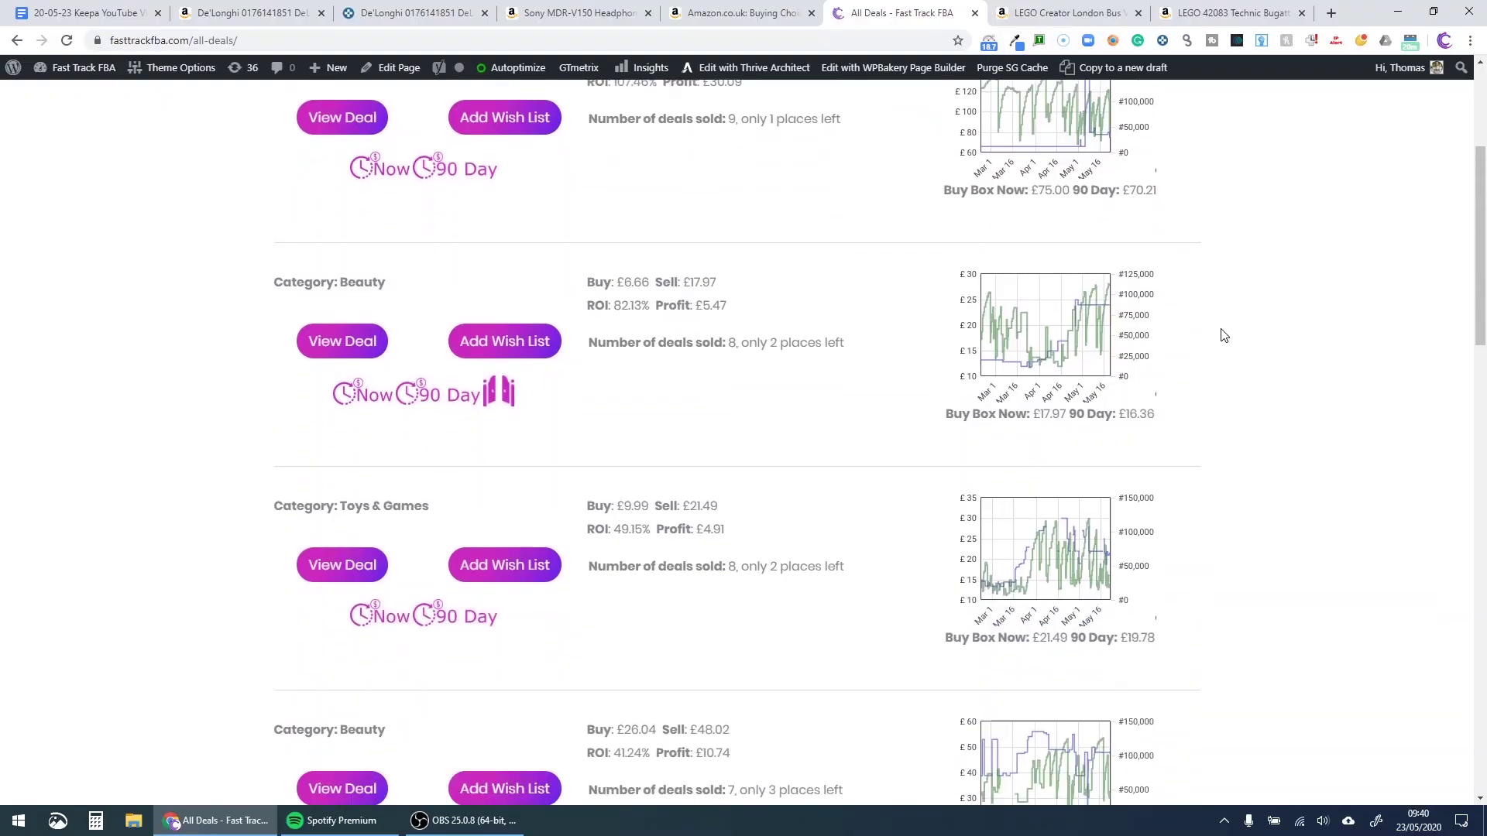
pyautogui.scroll(-4, 1218, 332)
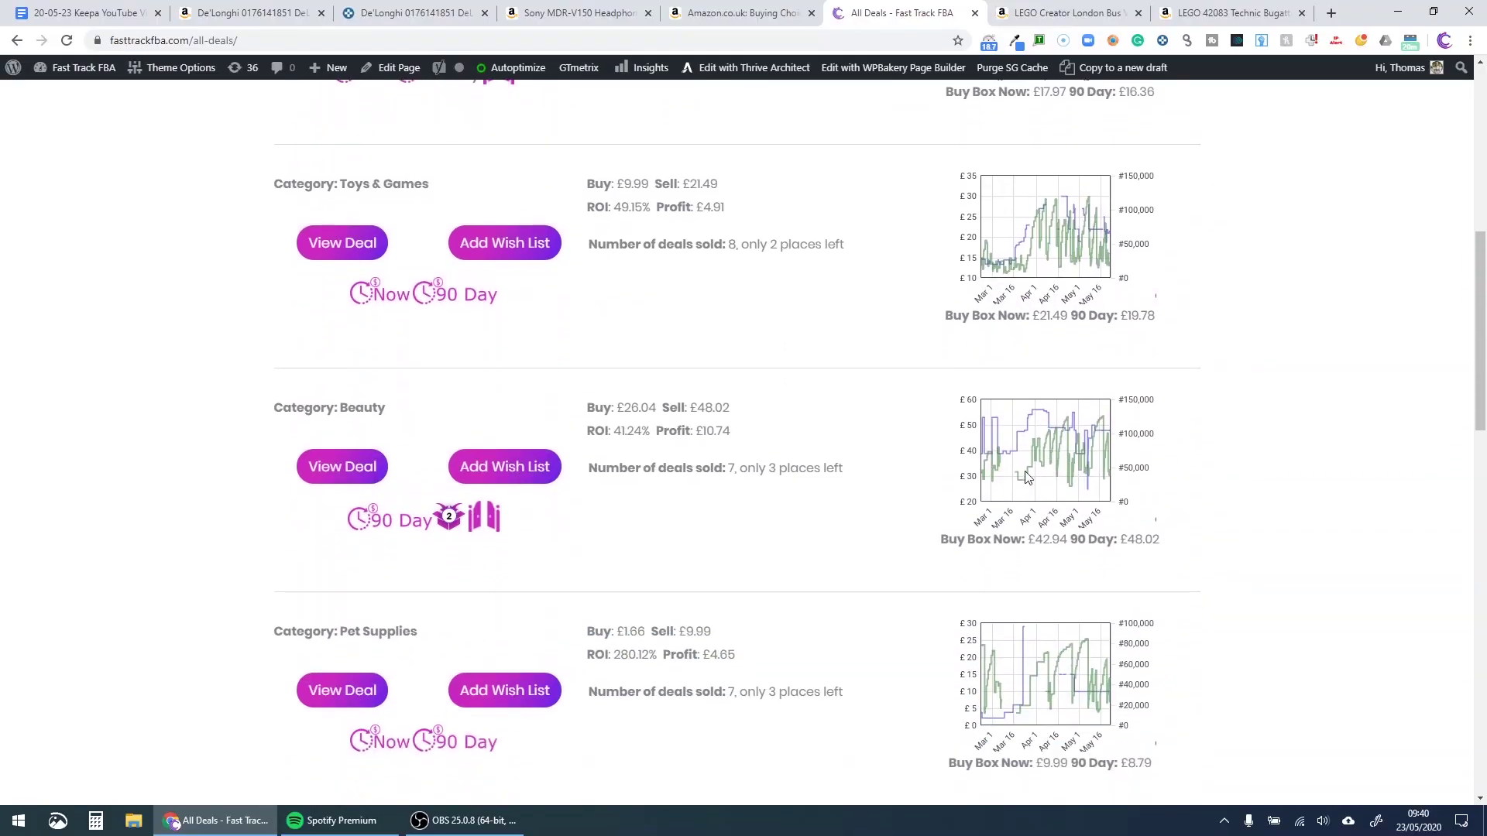
pyautogui.scroll(-3, 1096, 448)
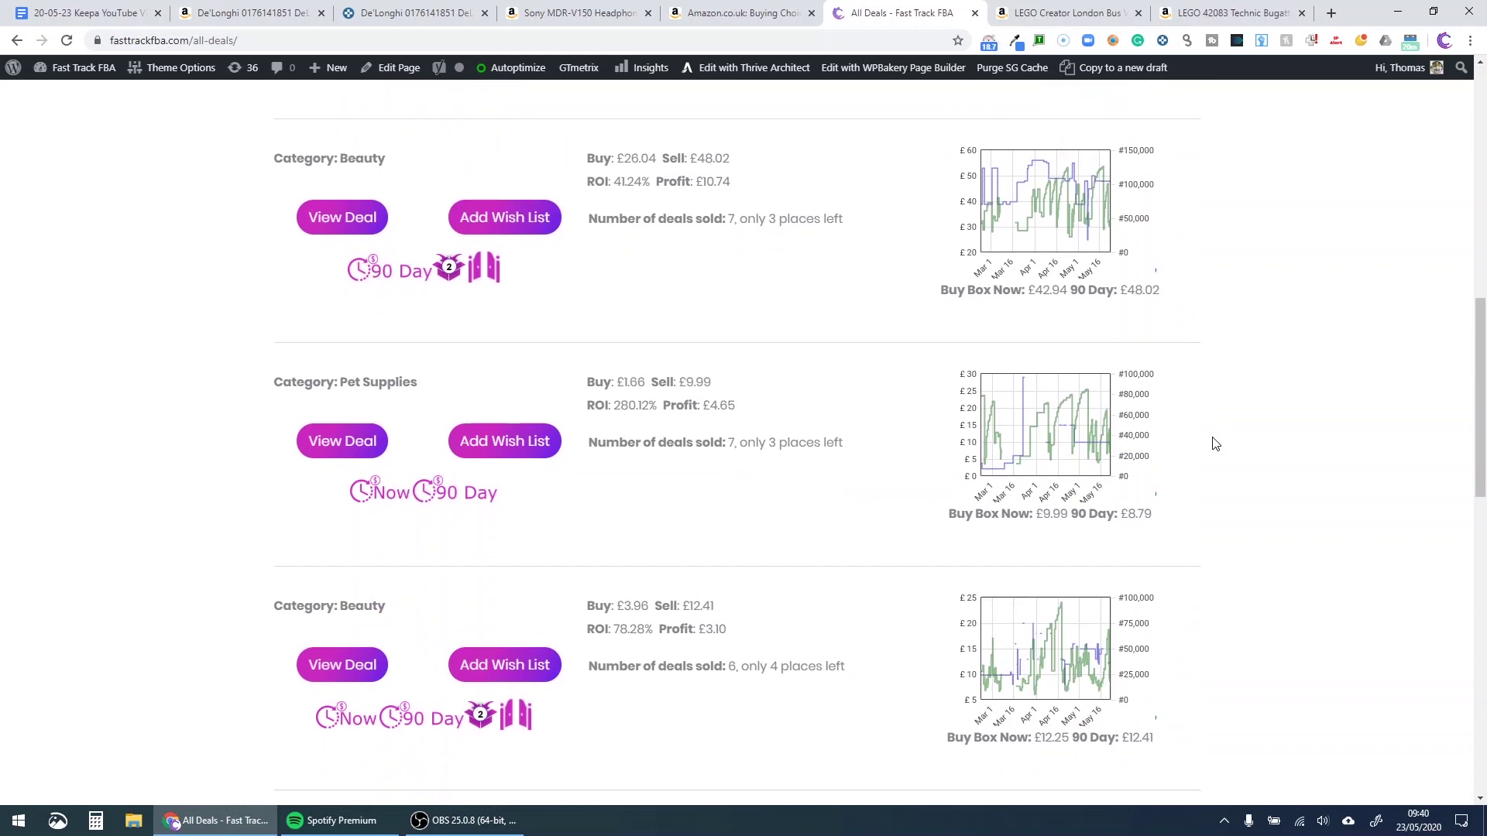
pyautogui.scroll(-2, 1214, 443)
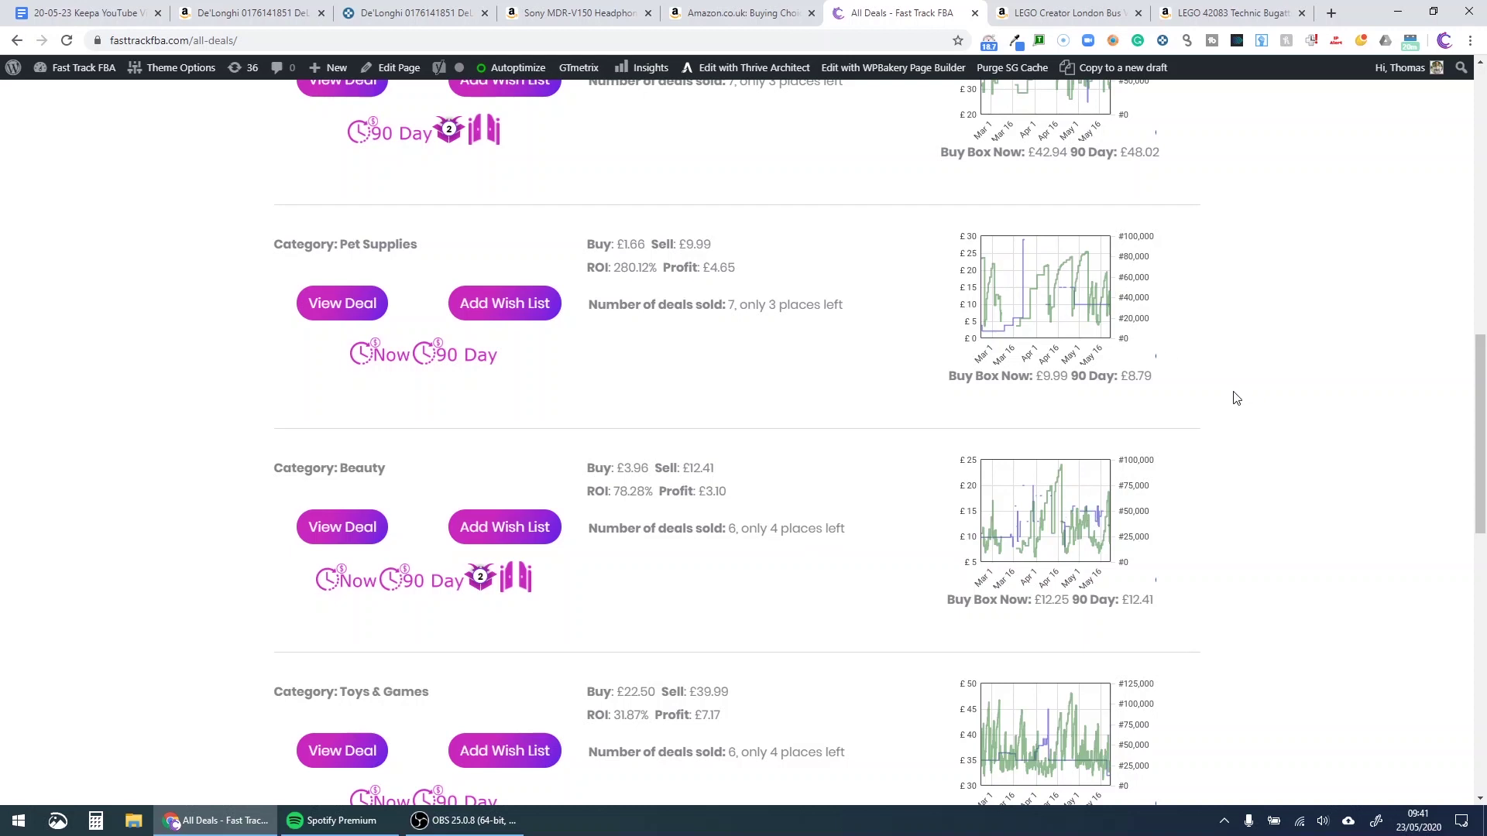
pyautogui.scroll(-2, 1236, 398)
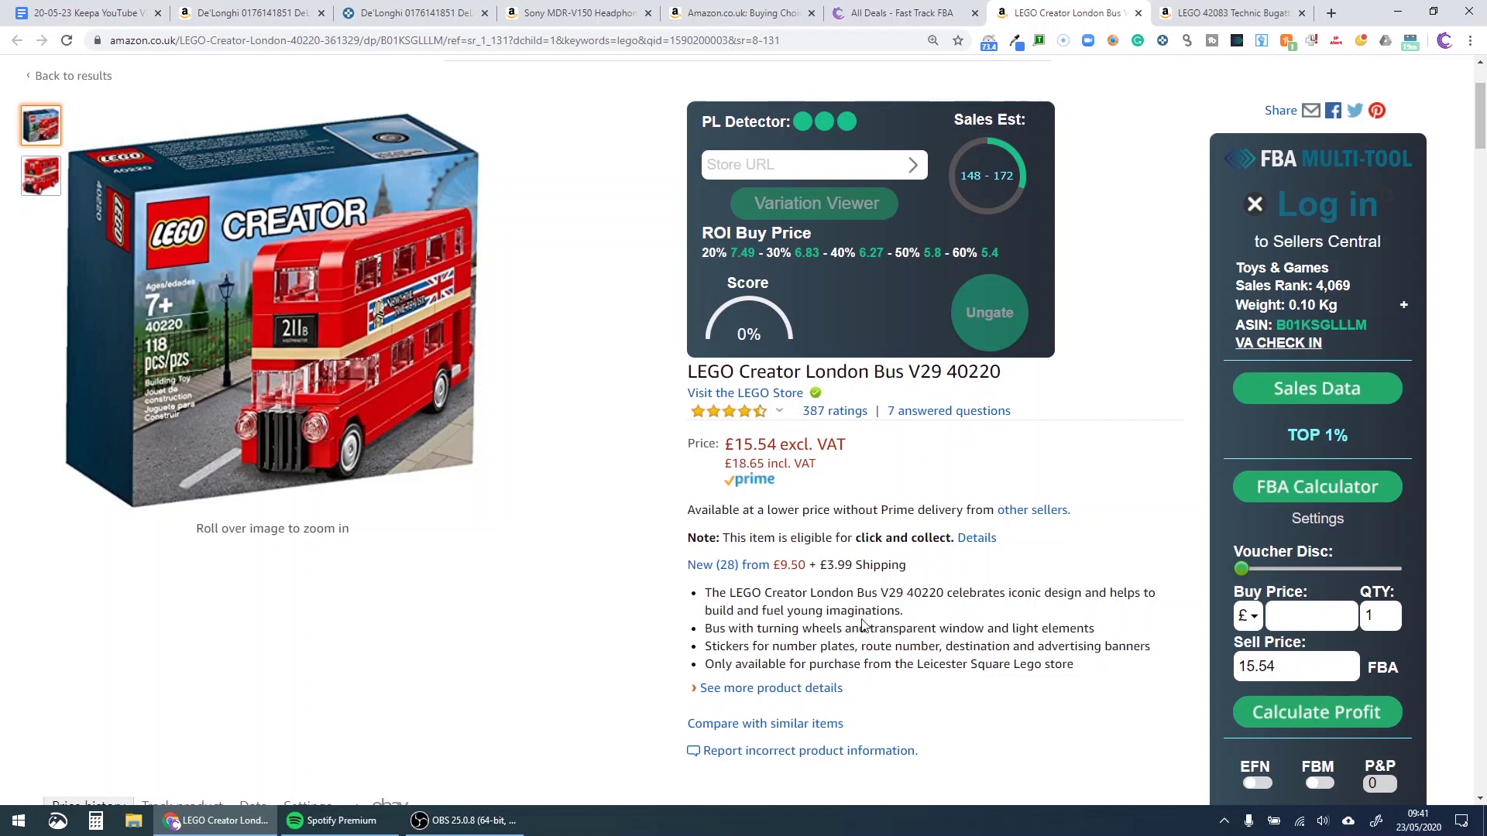
# - Highlight the LEGO London Bus listing's VAT-inclusive price and set its Keepa chart range to 3 Months
pyautogui.doubleClick(743, 465)
pyautogui.scroll(-7, 900, 555)
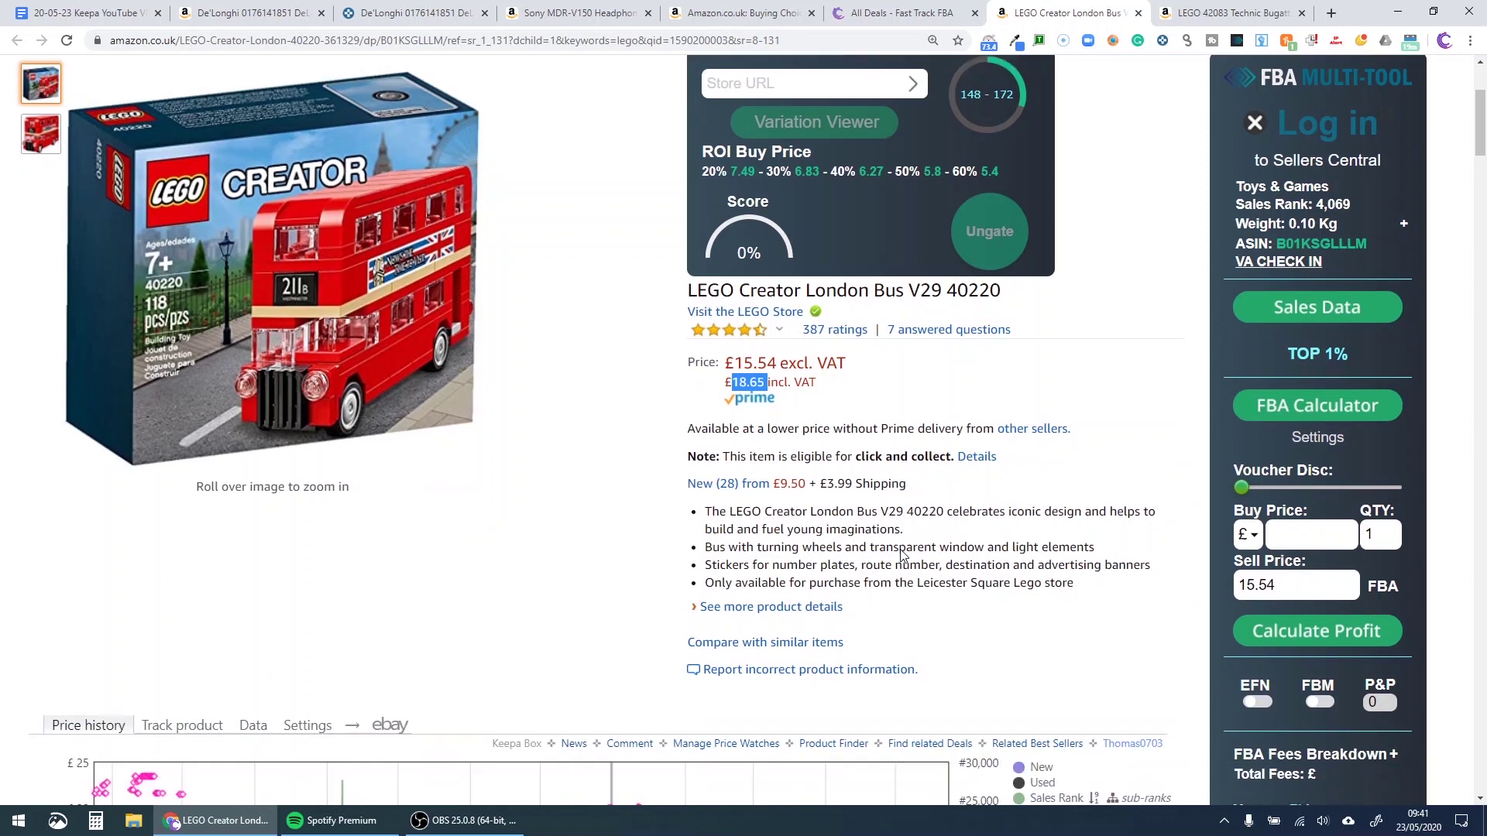
pyautogui.scroll(-1, 848, 604)
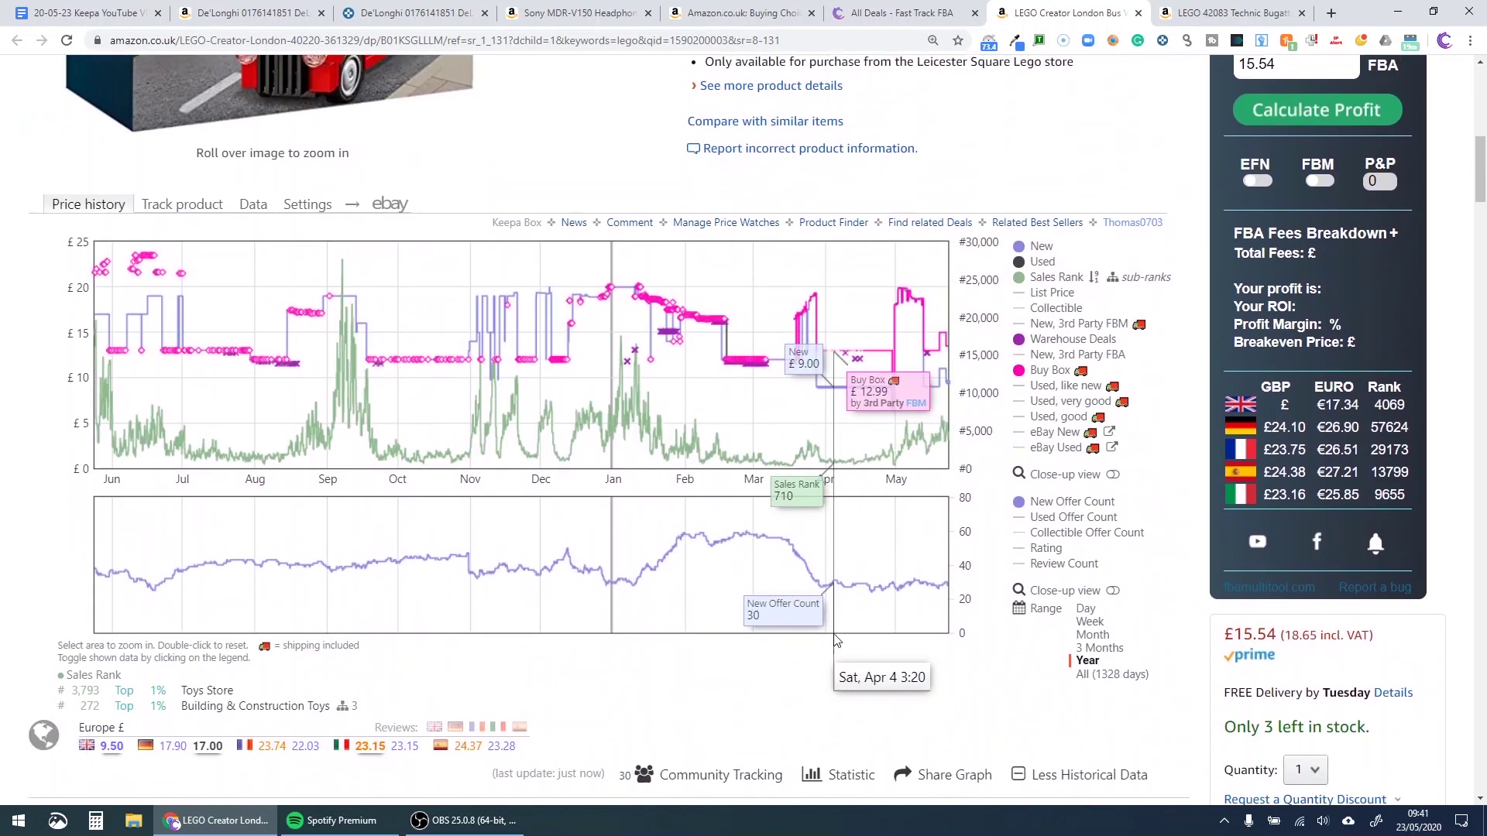
pyautogui.scroll(1, 889, 647)
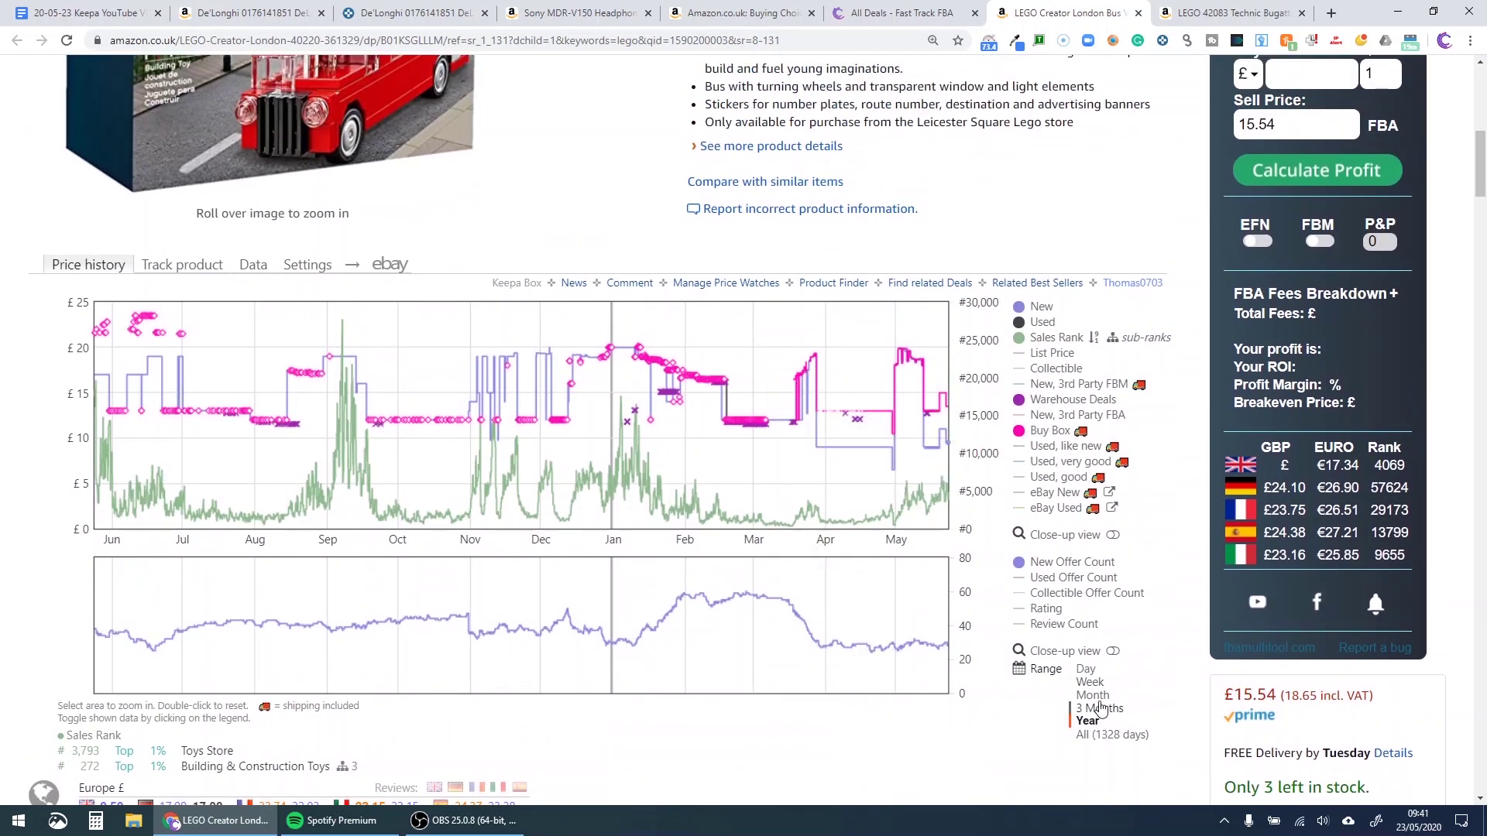
pyautogui.click(1101, 709)
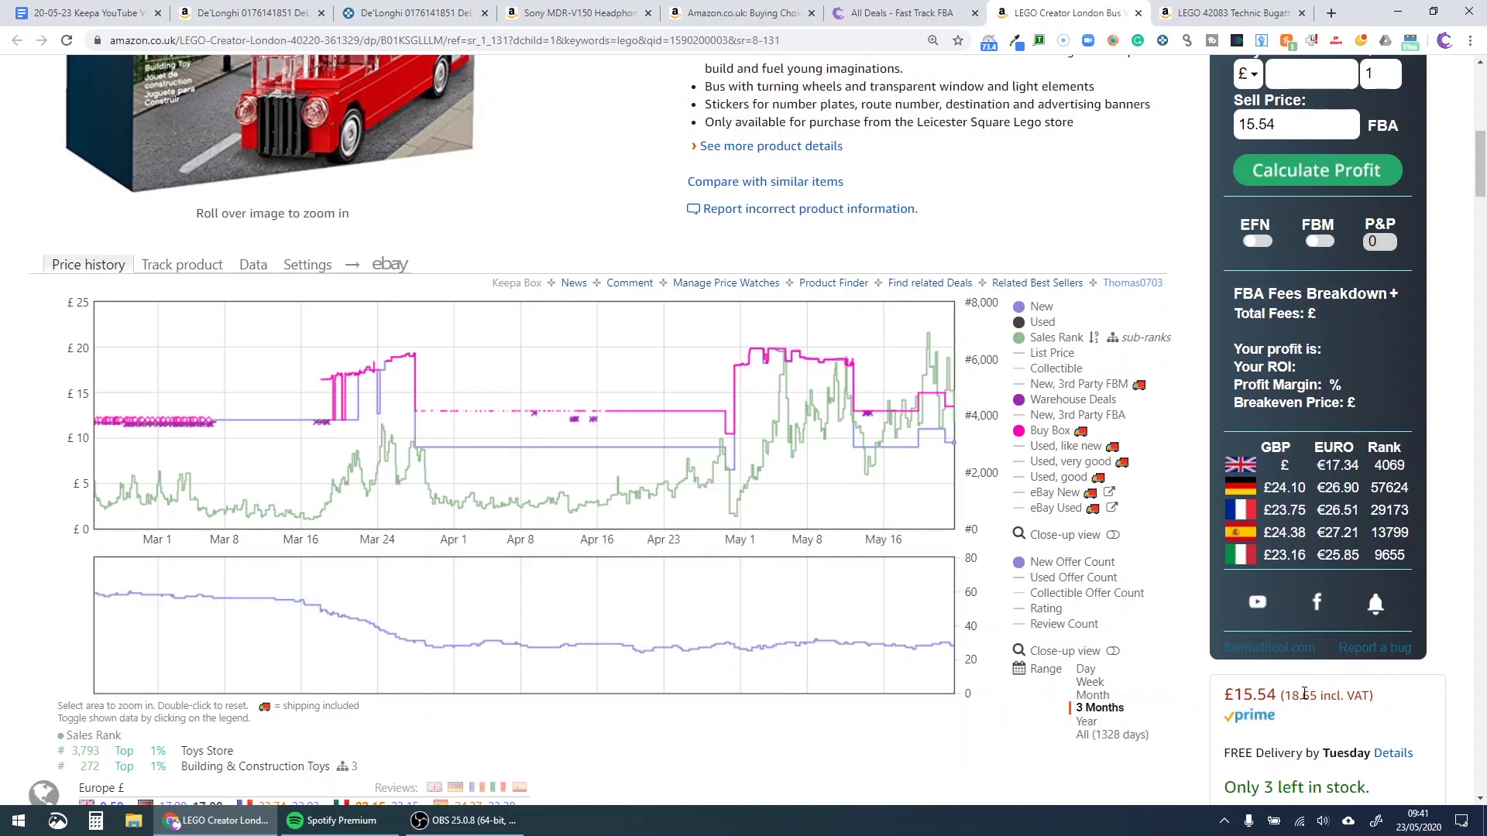
# - Capture the LEGO bus's Keepa chart as a new snip in Snip & Sketch and maximise the snip's window
pyautogui.click(58, 820)
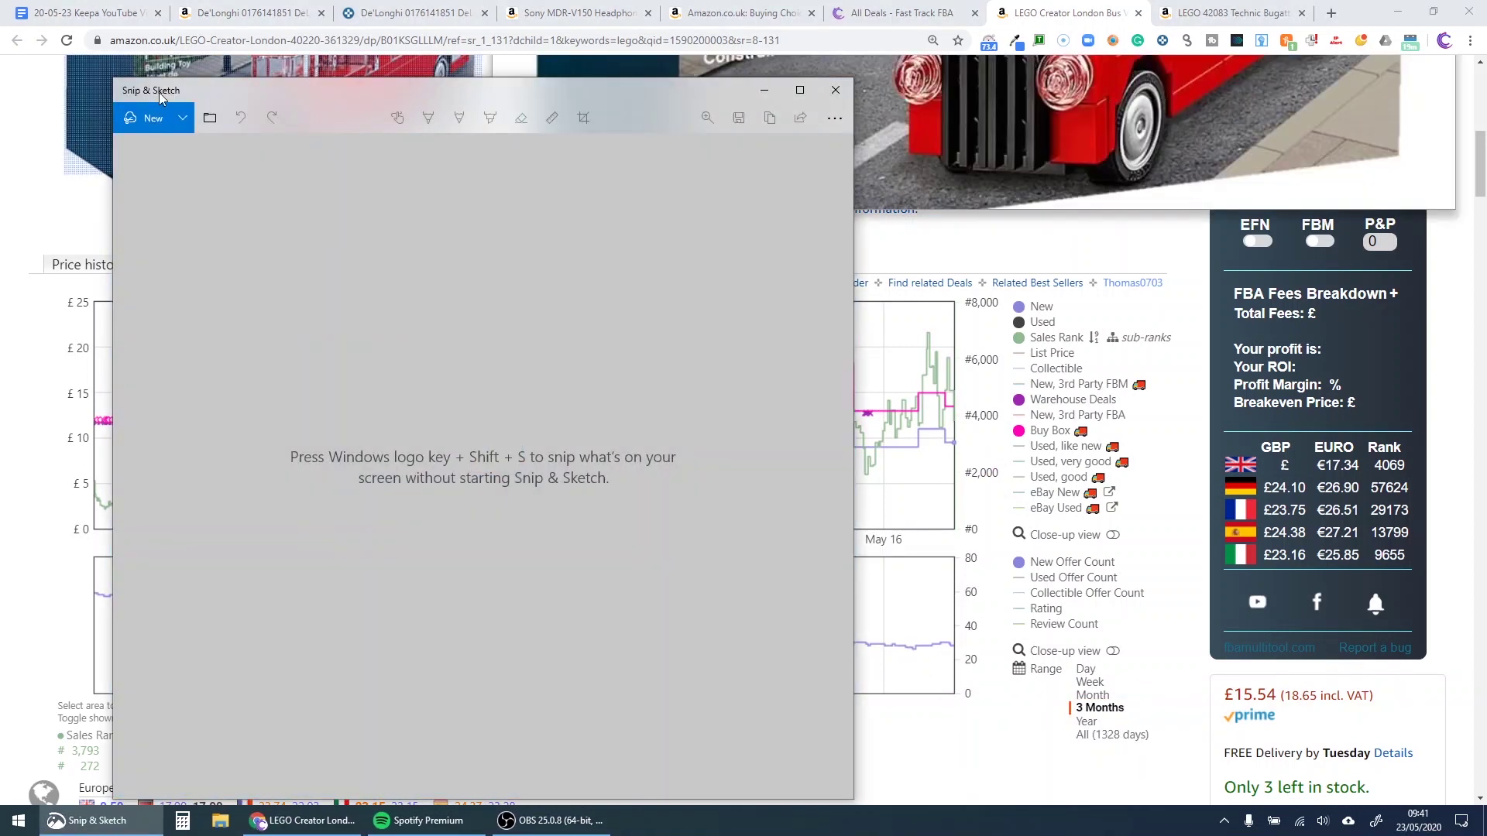
pyautogui.click(143, 120)
pyautogui.moveTo(32, 234)
pyautogui.mouseDown()
pyautogui.moveTo(1152, 586)
pyautogui.moveTo(1243, 804)
pyautogui.moveTo(1200, 805)
pyautogui.mouseUp()
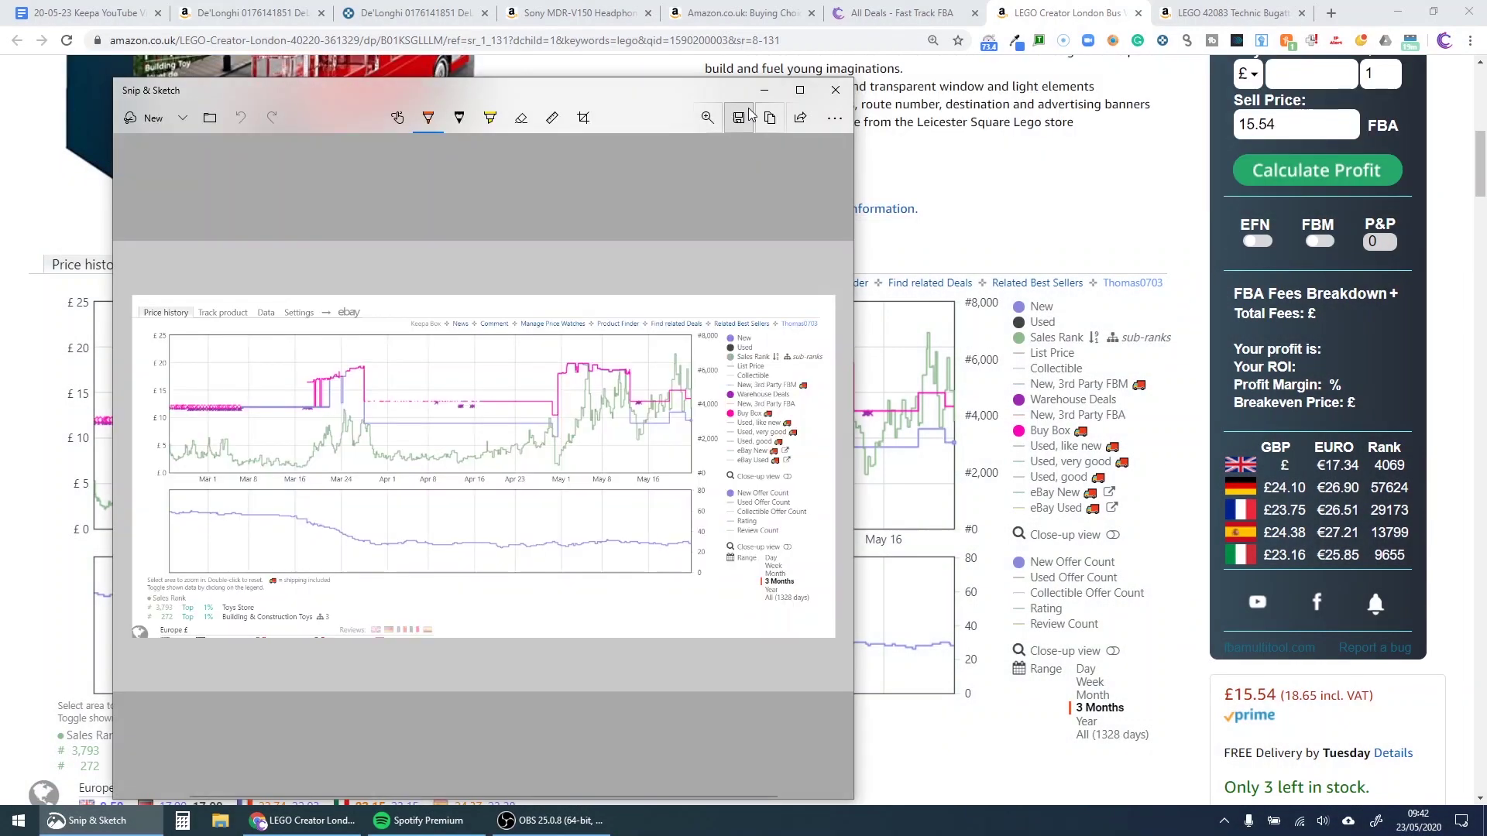
pyautogui.click(800, 90)
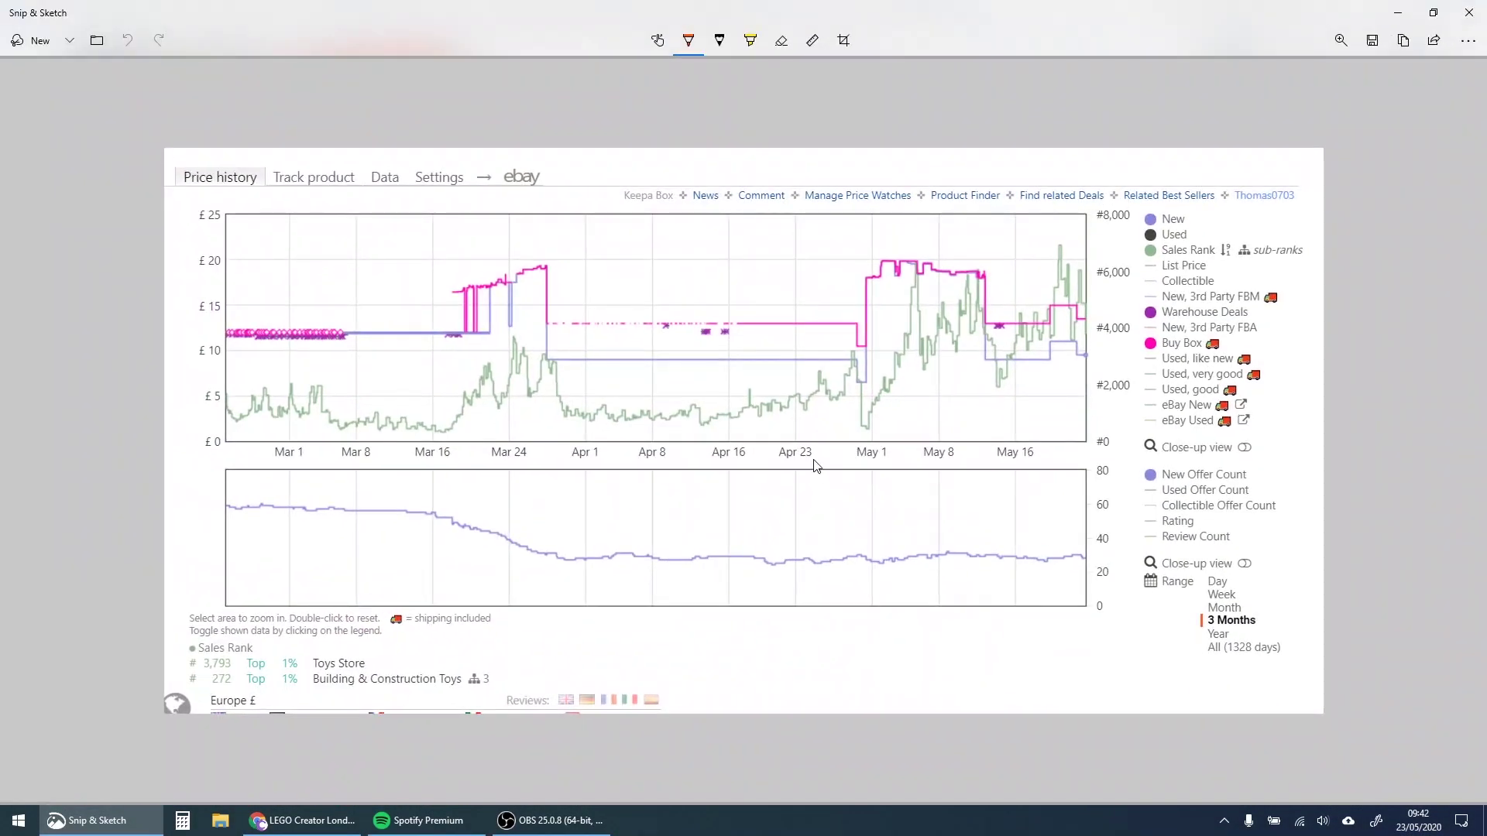
# - Trace the Buy Box price line across the whole price chart with a light pink pen
pyautogui.click(685, 43)
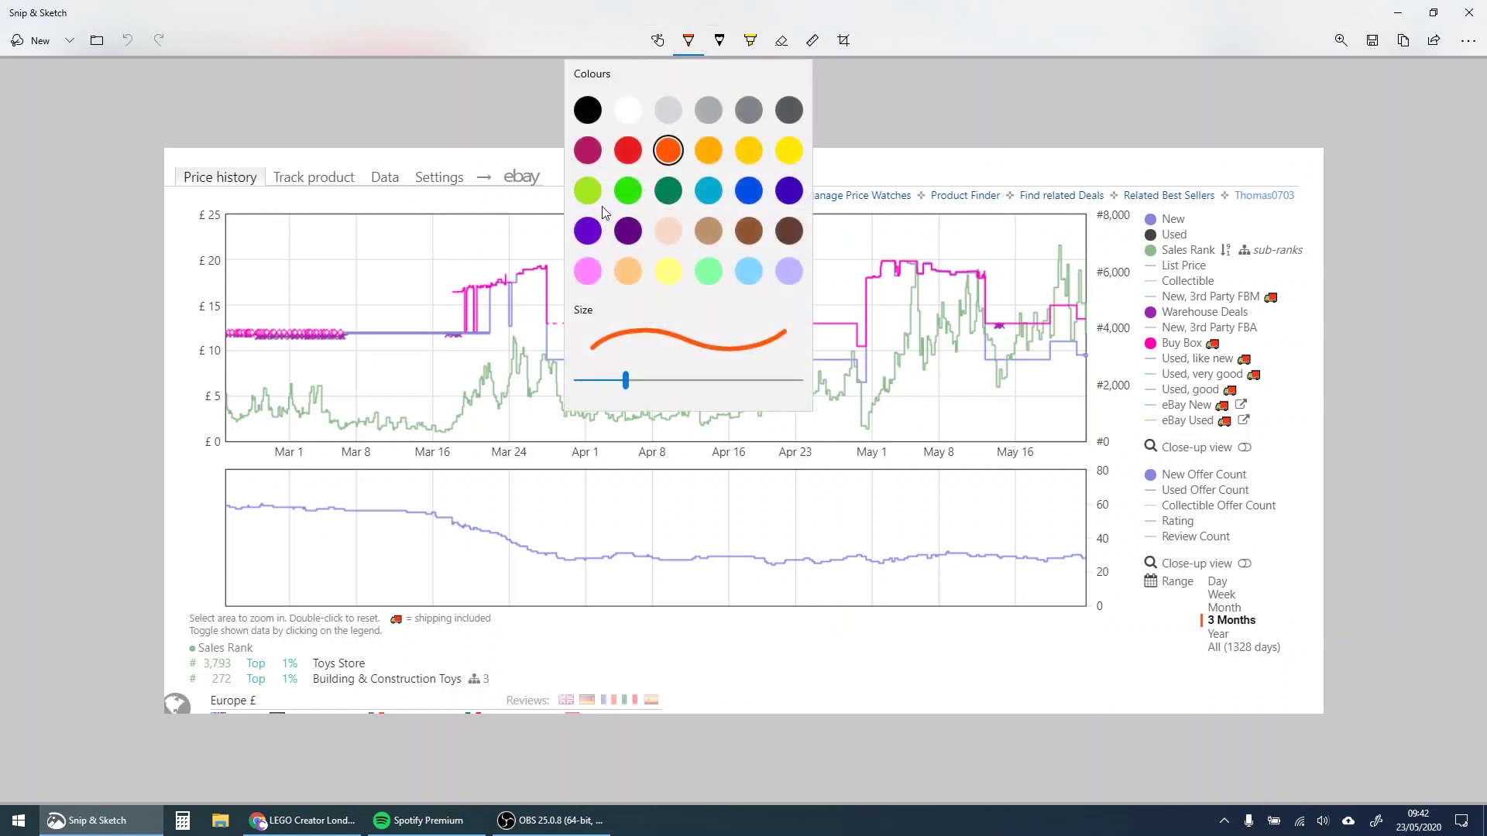
pyautogui.click(582, 279)
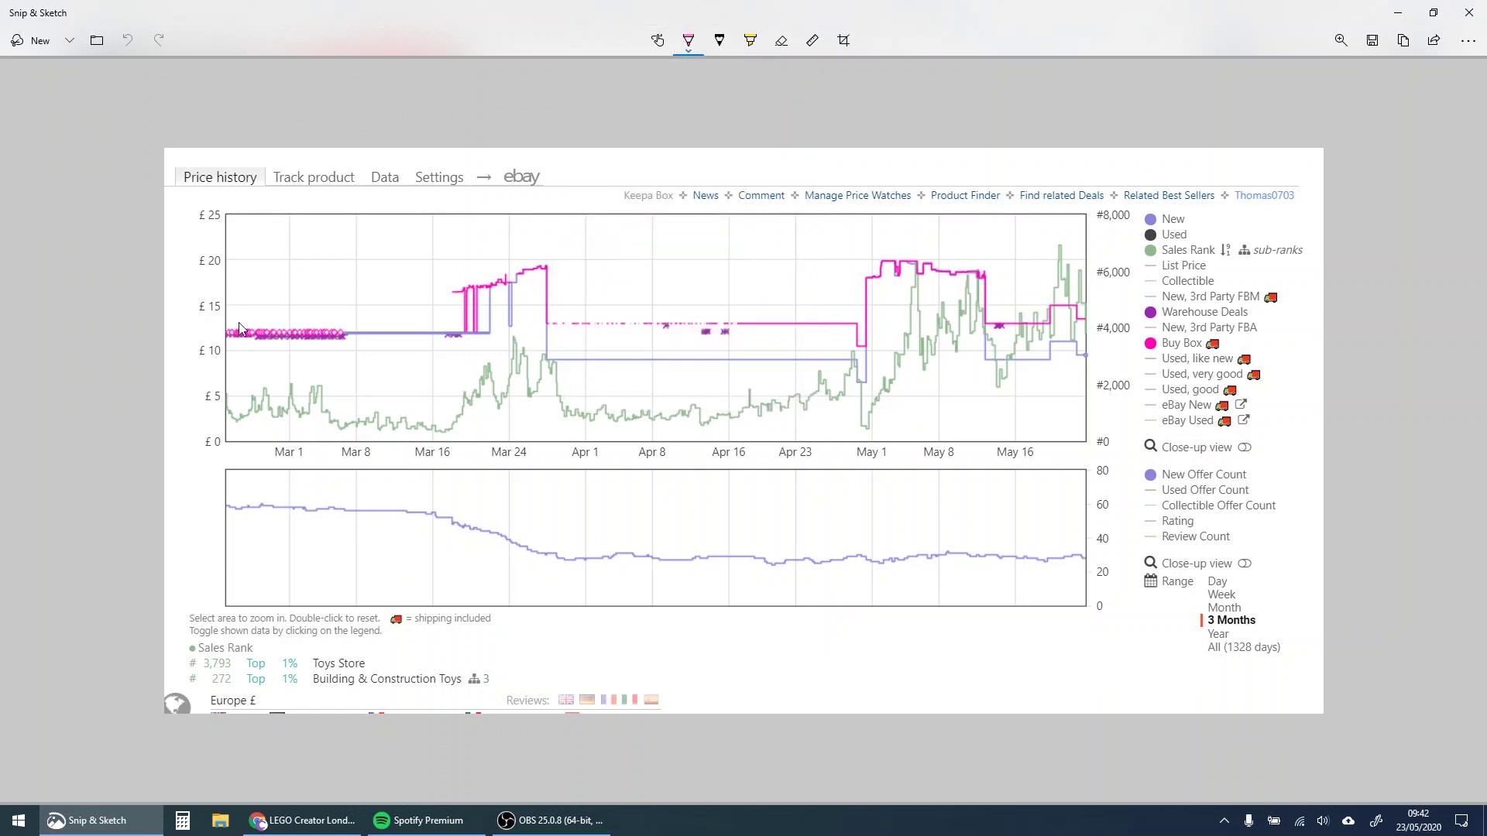
pyautogui.moveTo(232, 339)
pyautogui.mouseDown()
pyautogui.moveTo(468, 332)
pyautogui.moveTo(475, 288)
pyautogui.moveTo(534, 278)
pyautogui.moveTo(551, 324)
pyautogui.moveTo(857, 323)
pyautogui.moveTo(880, 275)
pyautogui.moveTo(966, 279)
pyautogui.moveTo(996, 335)
pyautogui.moveTo(1085, 314)
pyautogui.mouseUp()
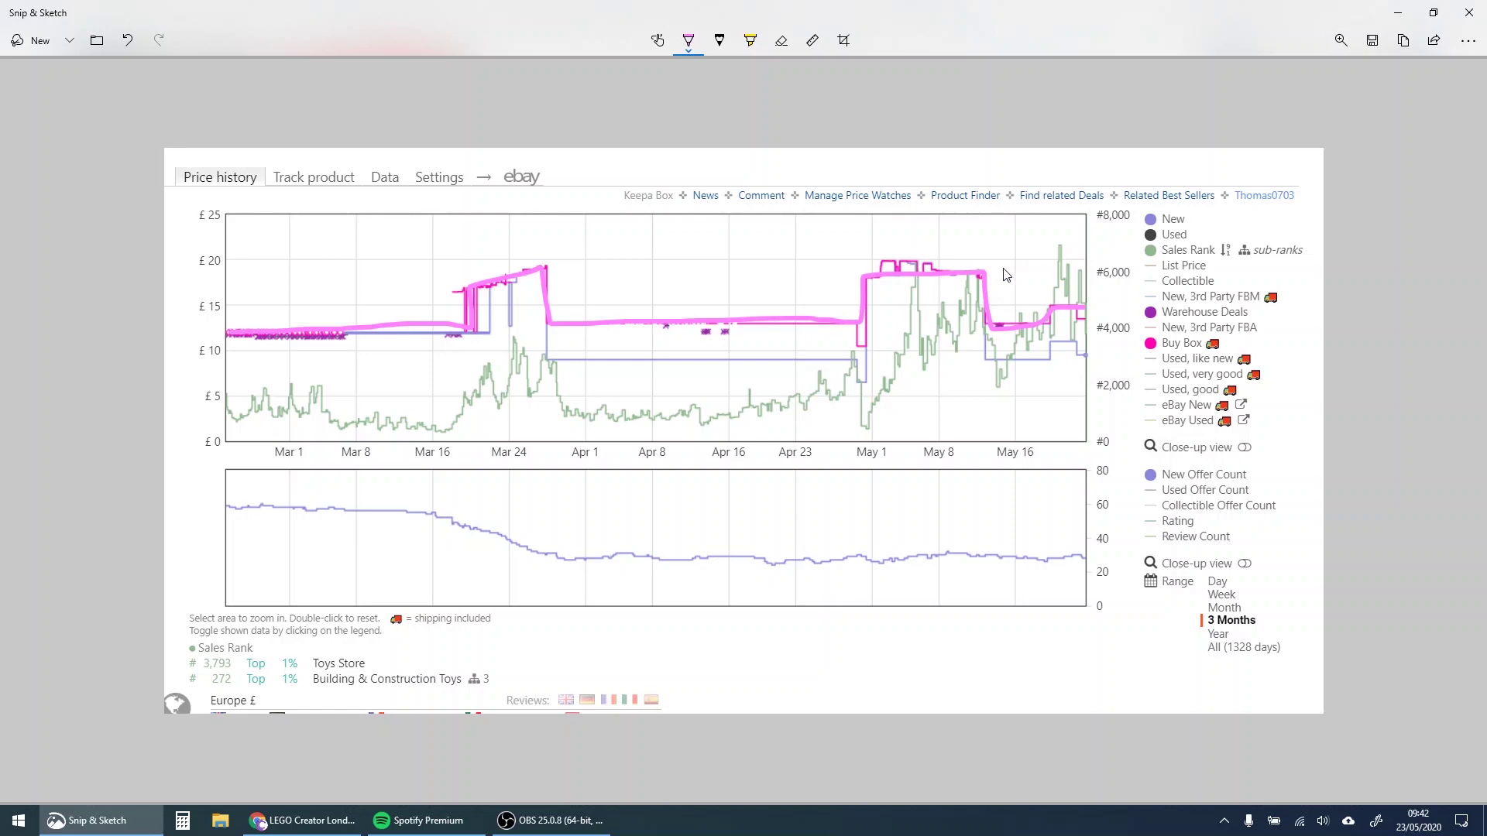
# - Trace the sales rank trend across the whole price chart with a dark green pen
pyautogui.click(701, 40)
pyautogui.click(655, 199)
pyautogui.moveTo(234, 410)
pyautogui.mouseDown()
pyautogui.moveTo(467, 421)
pyautogui.moveTo(488, 386)
pyautogui.moveTo(571, 391)
pyautogui.moveTo(587, 413)
pyautogui.moveTo(771, 417)
pyautogui.moveTo(846, 388)
pyautogui.moveTo(875, 402)
pyautogui.moveTo(939, 339)
pyautogui.moveTo(997, 352)
pyautogui.moveTo(1089, 318)
pyautogui.mouseUp()
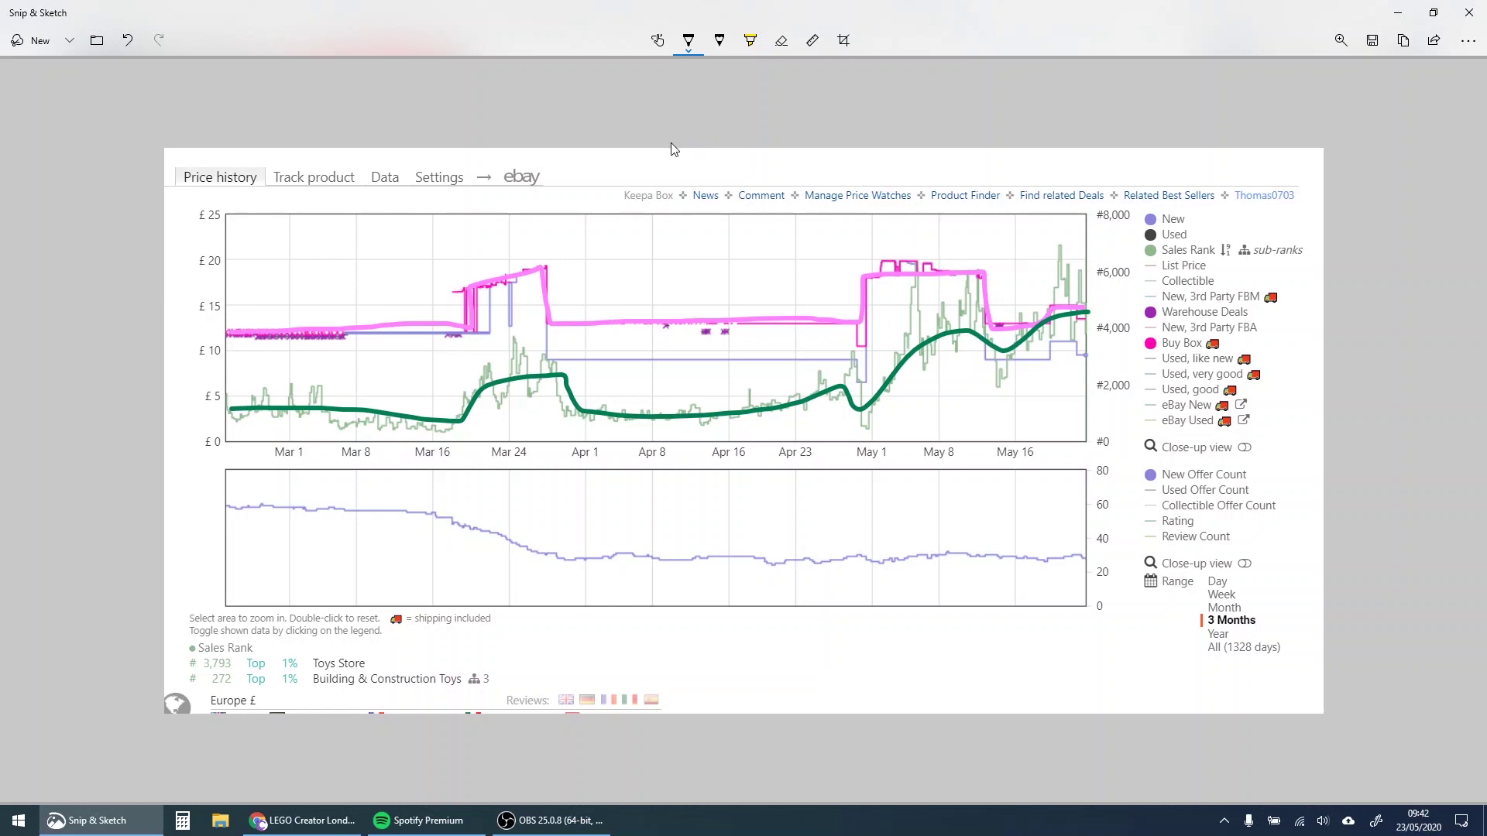
# - In black, draw an arrow to the 3 Months range and four vertical lines splitting the chart wherever the Buy Box price jumps or drops
pyautogui.moveTo(1268, 614); pyautogui.dragTo(1345, 553)
pyautogui.moveTo(1272, 614)
pyautogui.mouseDown()
pyautogui.moveTo(1277, 586)
pyautogui.moveTo(1299, 621)
pyautogui.mouseUp()
pyautogui.moveTo(457, 206)
pyautogui.mouseDown()
pyautogui.moveTo(473, 279)
pyautogui.moveTo(454, 563)
pyautogui.mouseUp()
pyautogui.moveTo(546, 194); pyautogui.dragTo(558, 504)
pyautogui.moveTo(851, 206); pyautogui.dragTo(866, 521)
pyautogui.moveTo(974, 206); pyautogui.dragTo(1007, 504)
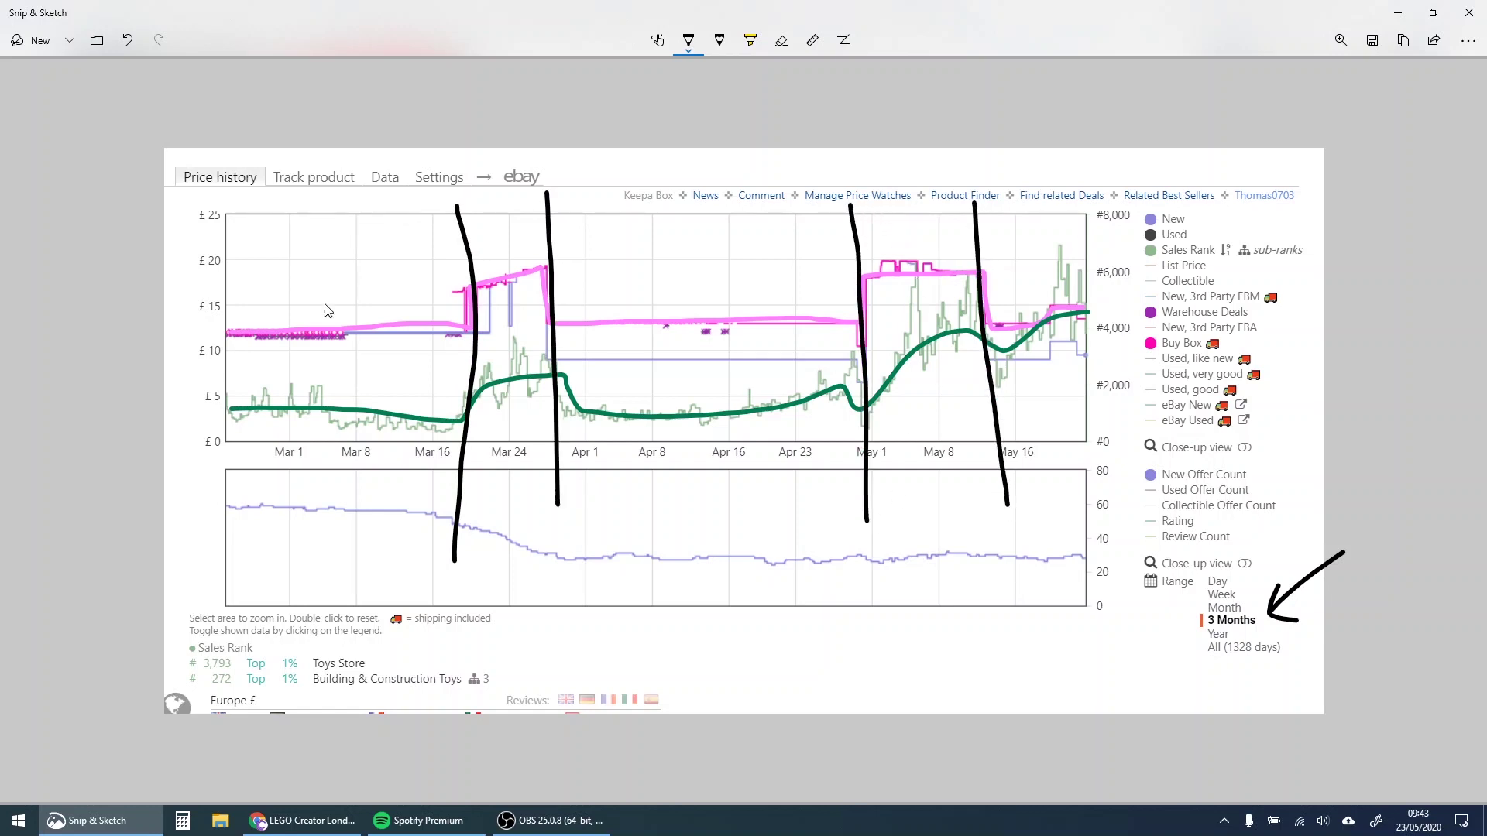
# - Number the five chart sections 1 to 5 in black above the price graph, circling the 1
pyautogui.moveTo(317, 201)
pyautogui.mouseDown()
pyautogui.moveTo(317, 234)
pyautogui.moveTo(320, 186)
pyautogui.mouseUp()
pyautogui.moveTo(504, 198)
pyautogui.mouseDown()
pyautogui.moveTo(516, 237)
pyautogui.moveTo(534, 231)
pyautogui.mouseUp()
pyautogui.moveTo(663, 206); pyautogui.dragTo(678, 249)
pyautogui.moveTo(896, 188)
pyautogui.mouseDown()
pyautogui.moveTo(904, 216)
pyautogui.moveTo(927, 208)
pyautogui.mouseUp()
pyautogui.moveTo(912, 190); pyautogui.dragTo(921, 225)
pyautogui.moveTo(1014, 192)
pyautogui.mouseDown()
pyautogui.moveTo(1015, 224)
pyautogui.moveTo(1059, 177)
pyautogui.mouseUp()
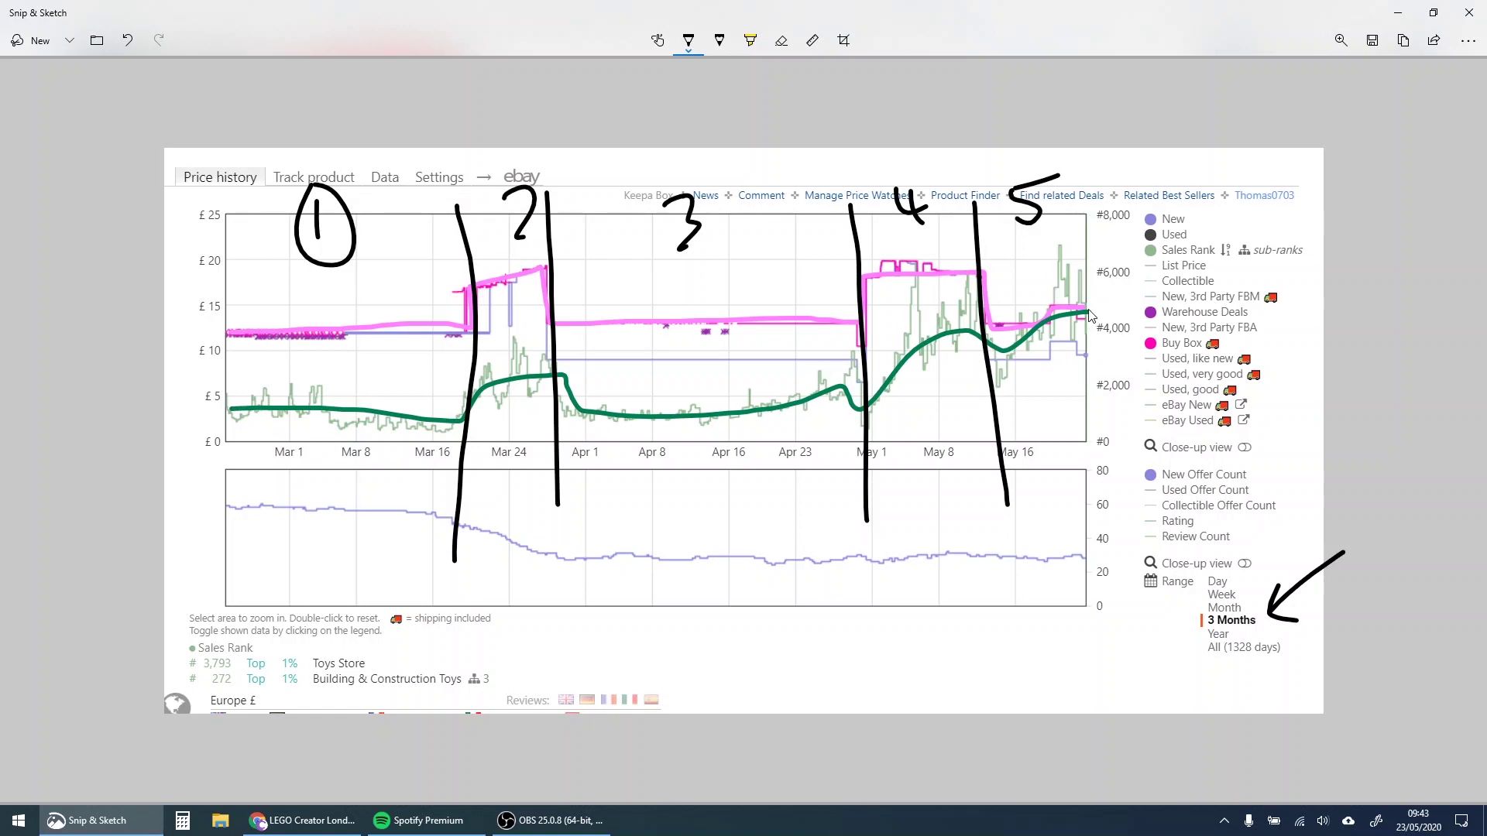
# - Mark the chart's edge near #6,000 with a black arrow, then draw a red horizontal line across at that level and label it BB
pyautogui.moveTo(1089, 285)
pyautogui.mouseDown()
pyautogui.moveTo(1111, 276)
pyautogui.moveTo(1087, 277)
pyautogui.moveTo(1104, 288)
pyautogui.mouseUp()
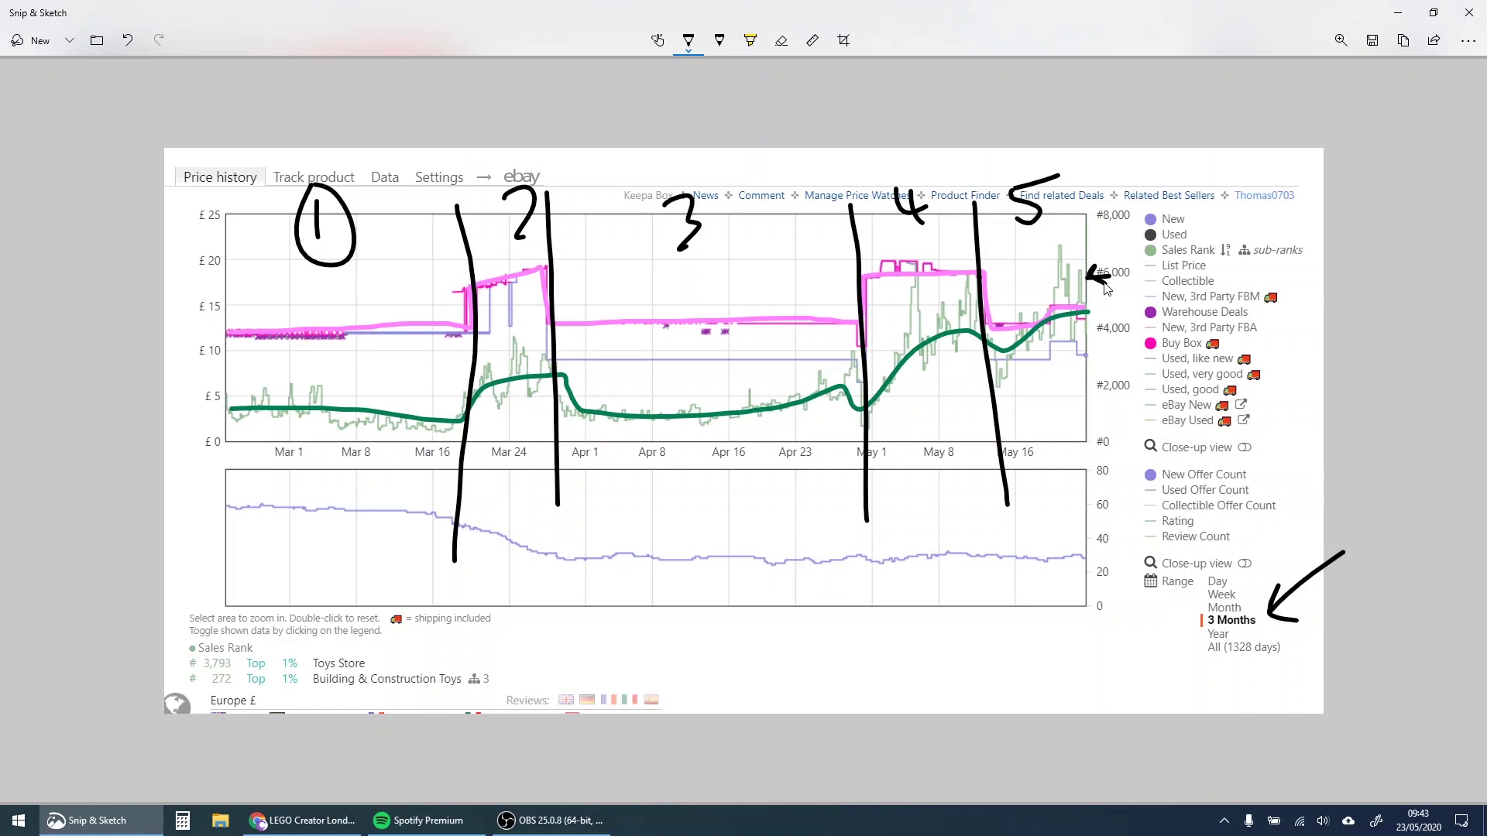
pyautogui.click(687, 41)
pyautogui.click(628, 150)
pyautogui.moveTo(1082, 275); pyautogui.dragTo(219, 290)
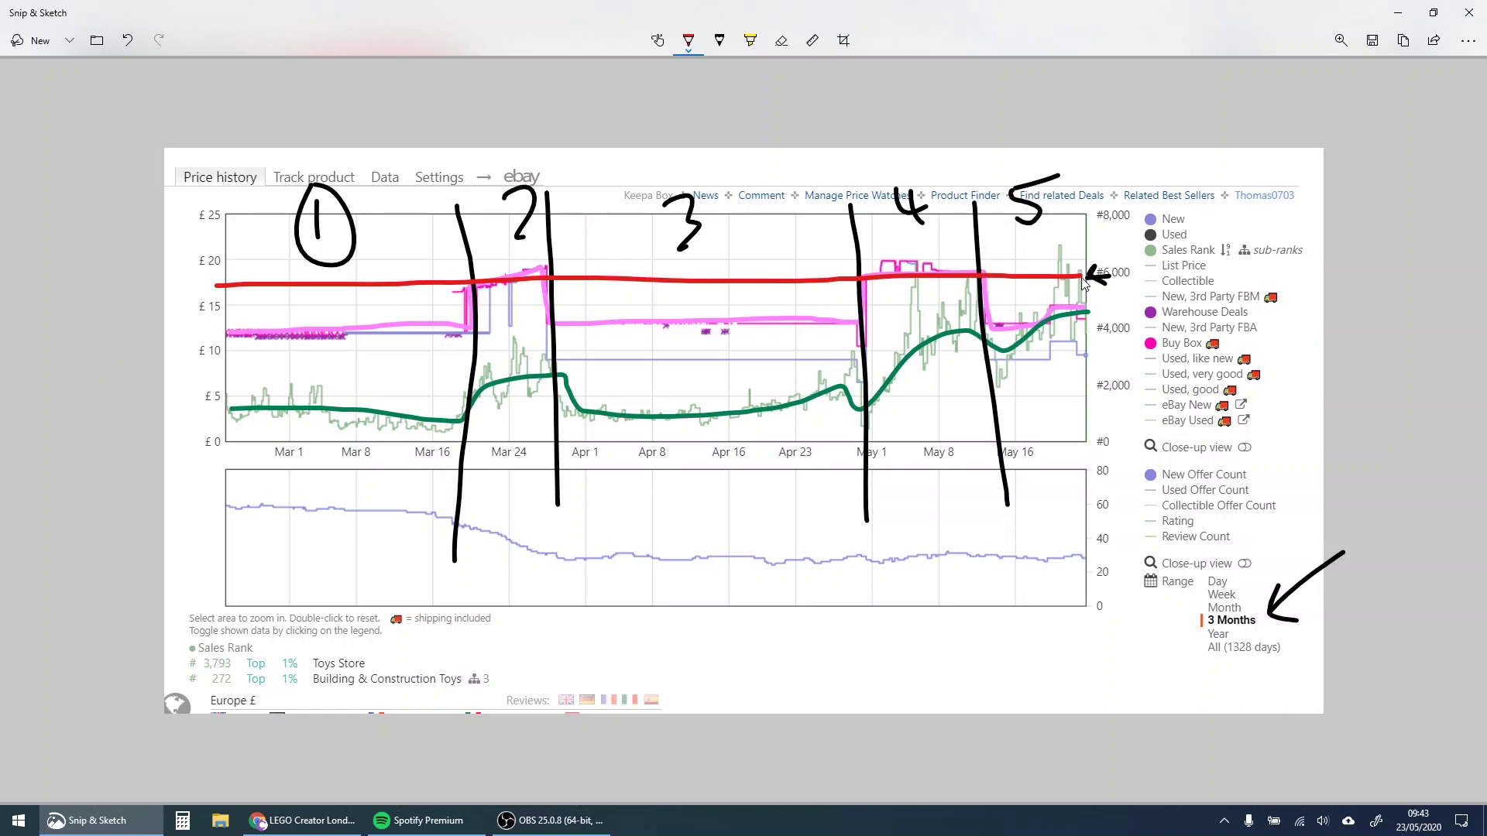
pyautogui.moveTo(1105, 234)
pyautogui.mouseDown()
pyautogui.moveTo(1121, 273)
pyautogui.moveTo(1108, 232)
pyautogui.moveTo(1122, 248)
pyautogui.moveTo(1127, 215)
pyautogui.moveTo(1129, 250)
pyautogui.mouseUp()
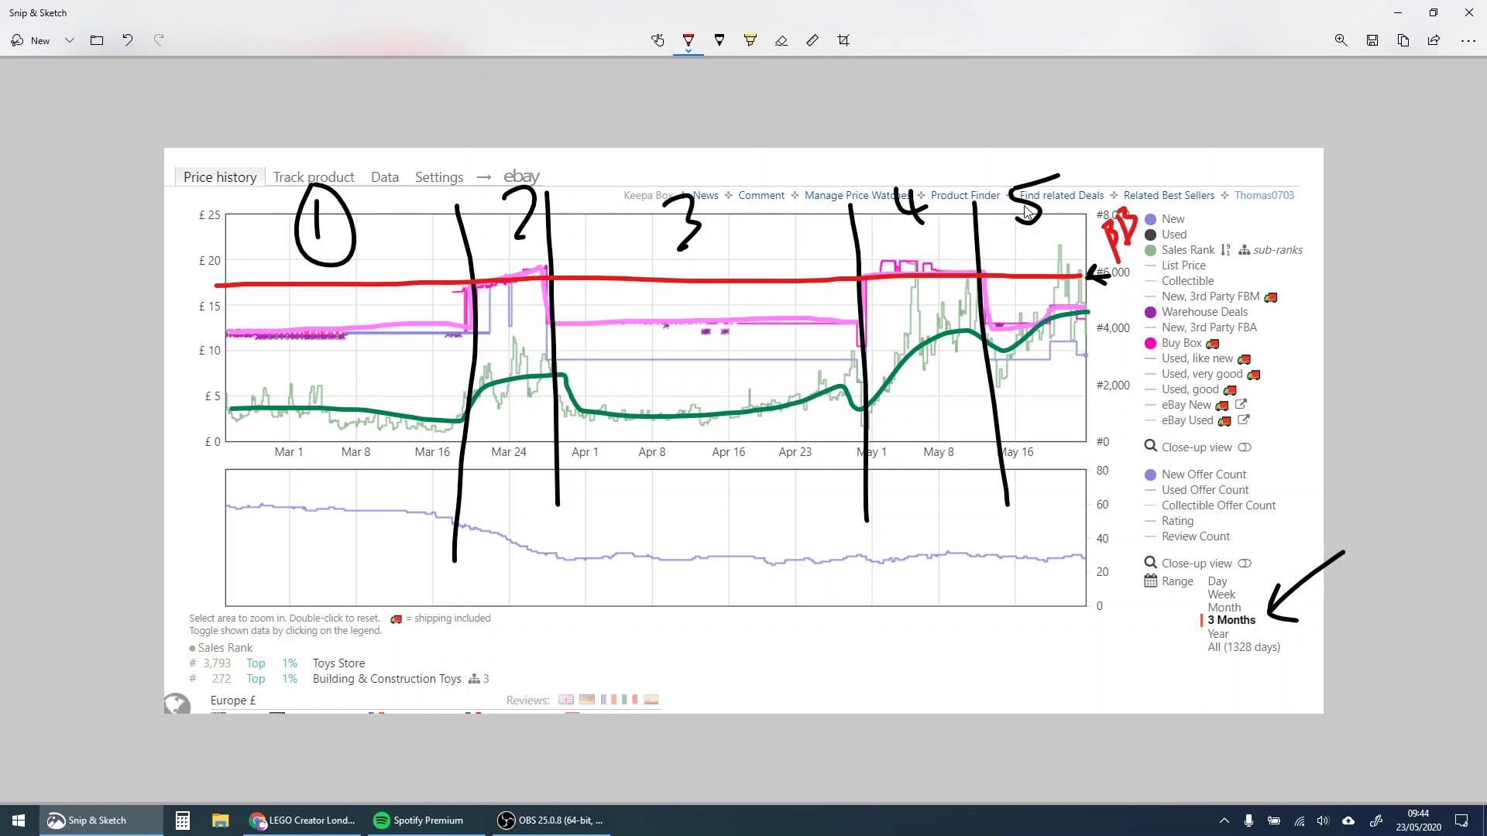
# - Switch to the LEGO bus's Amazon page and inspect the Keepa offer details at Buy Box points in several chart periods
pyautogui.click(1400, 11)
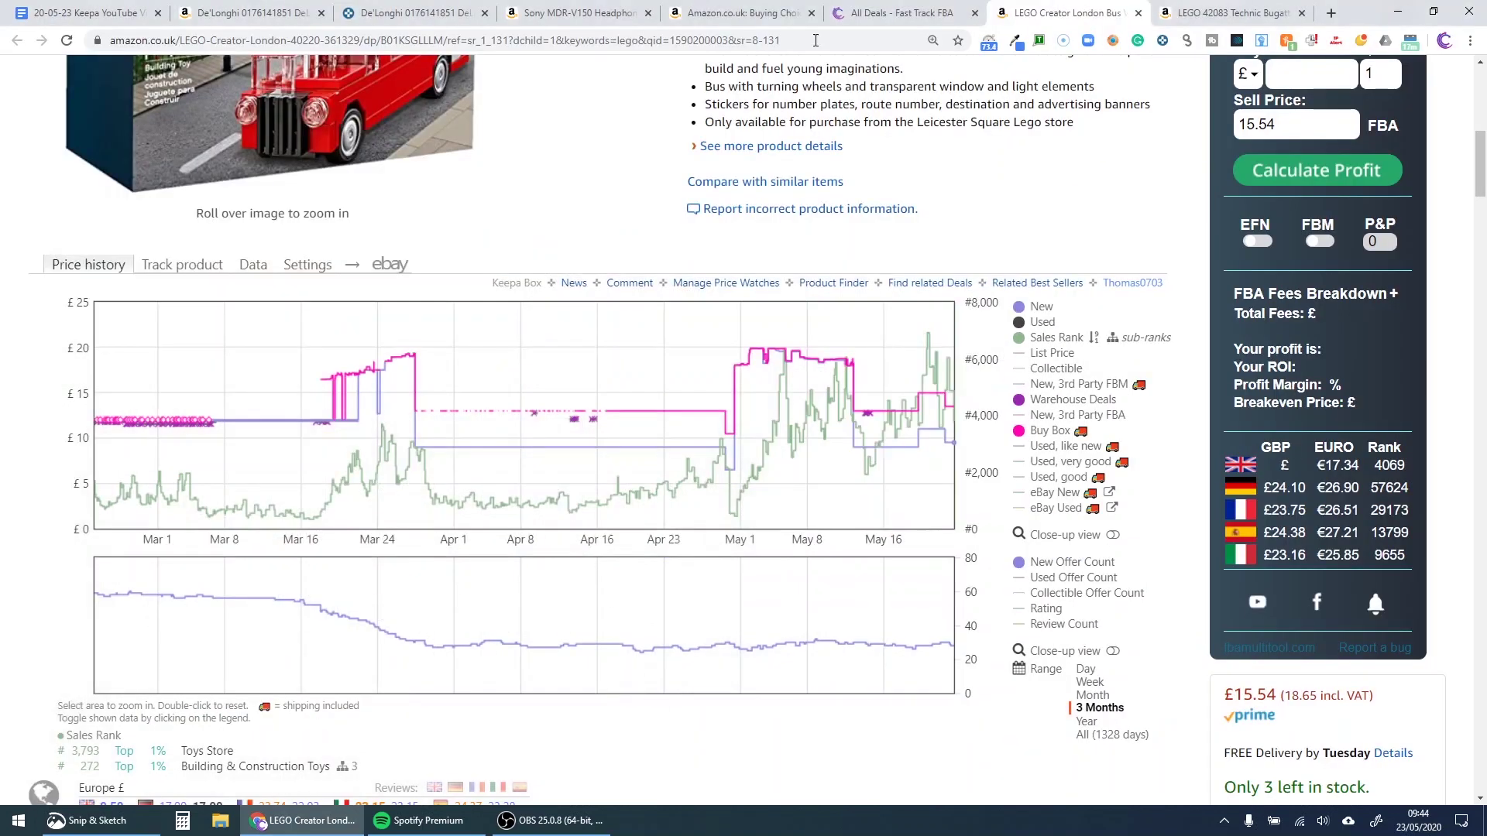
pyautogui.click(189, 430)
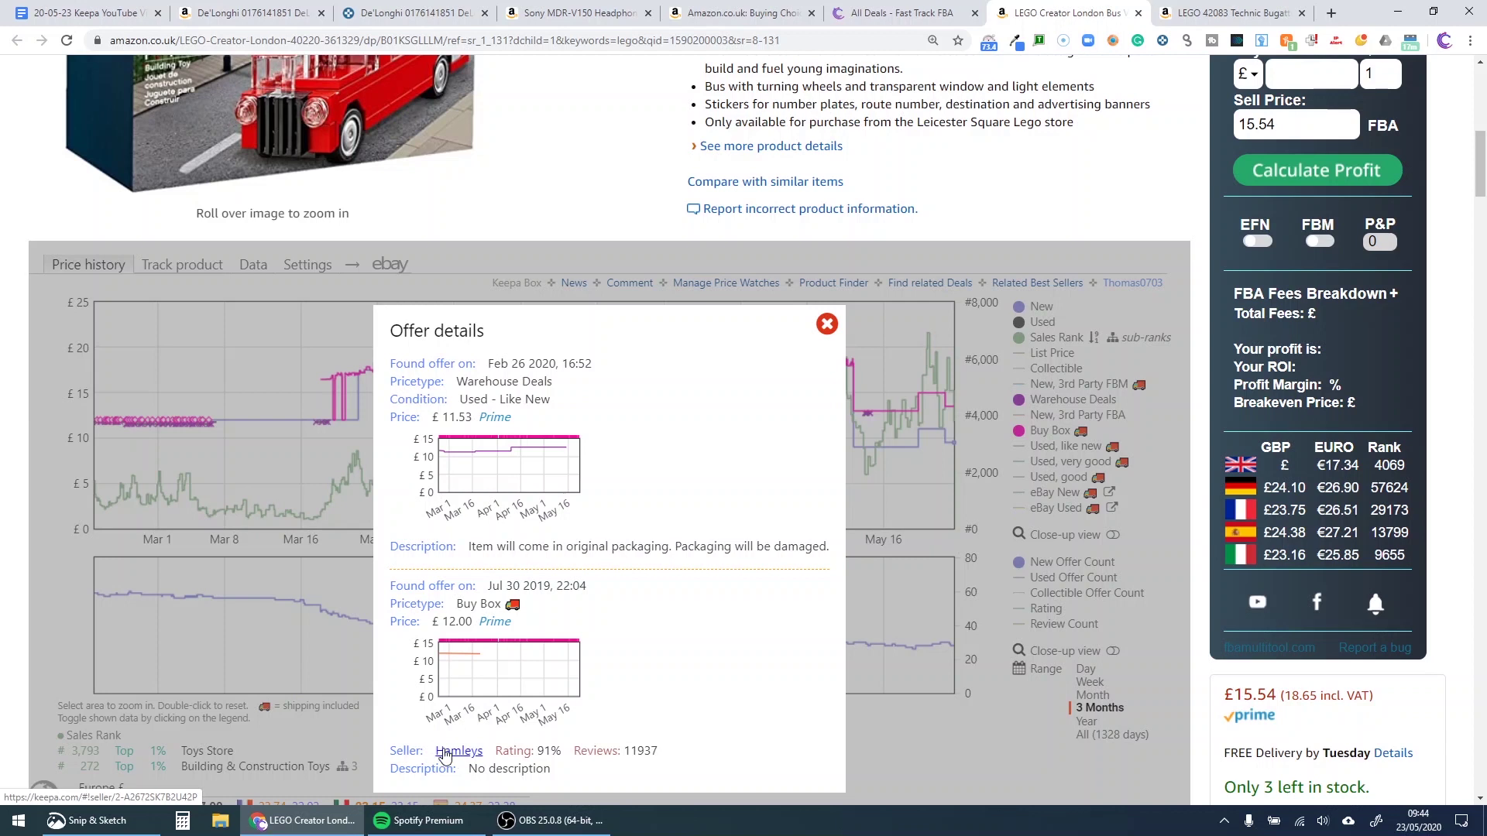
pyautogui.click(827, 323)
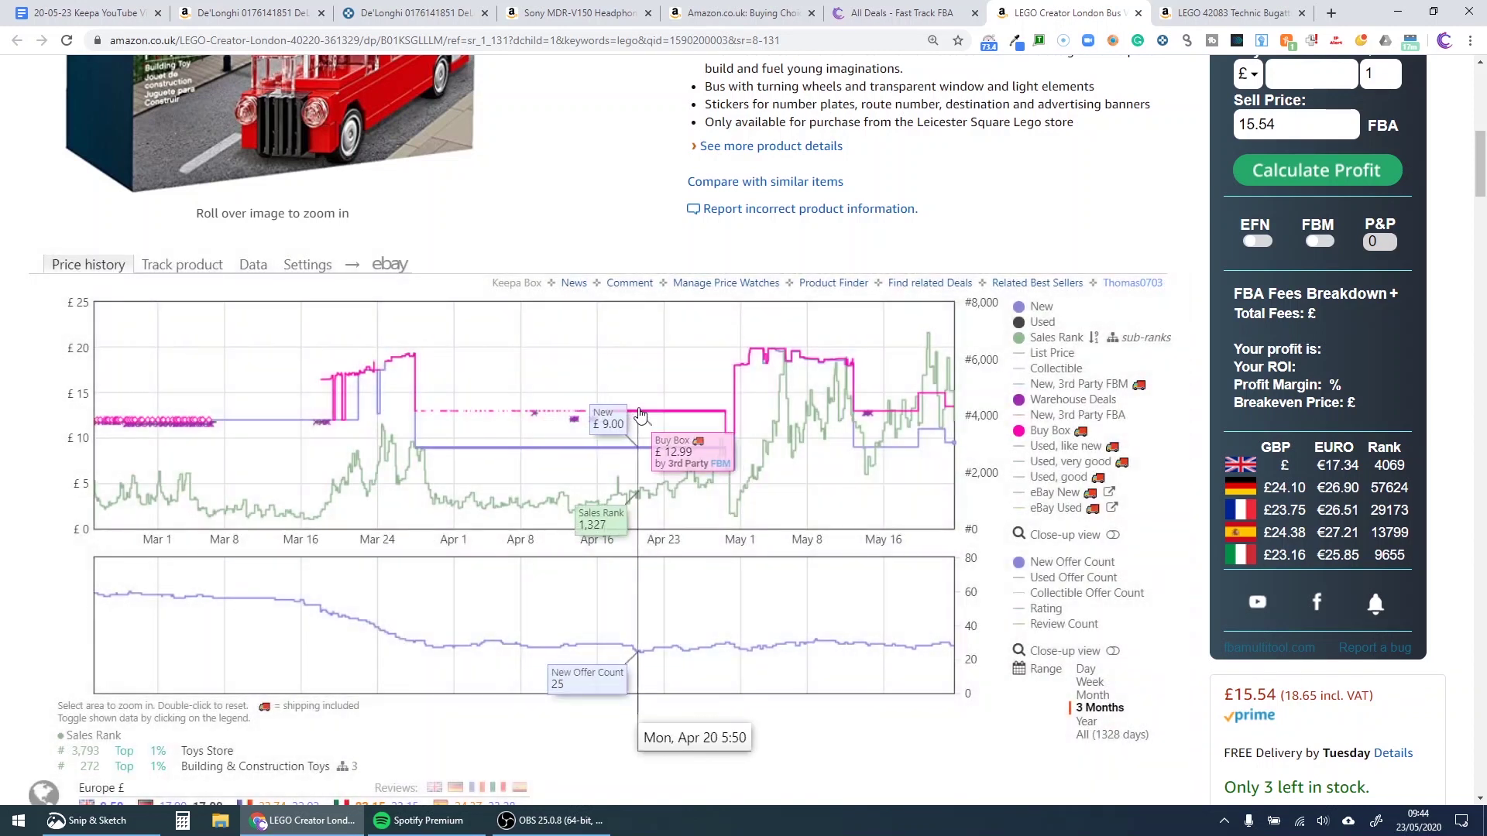
pyautogui.click(639, 415)
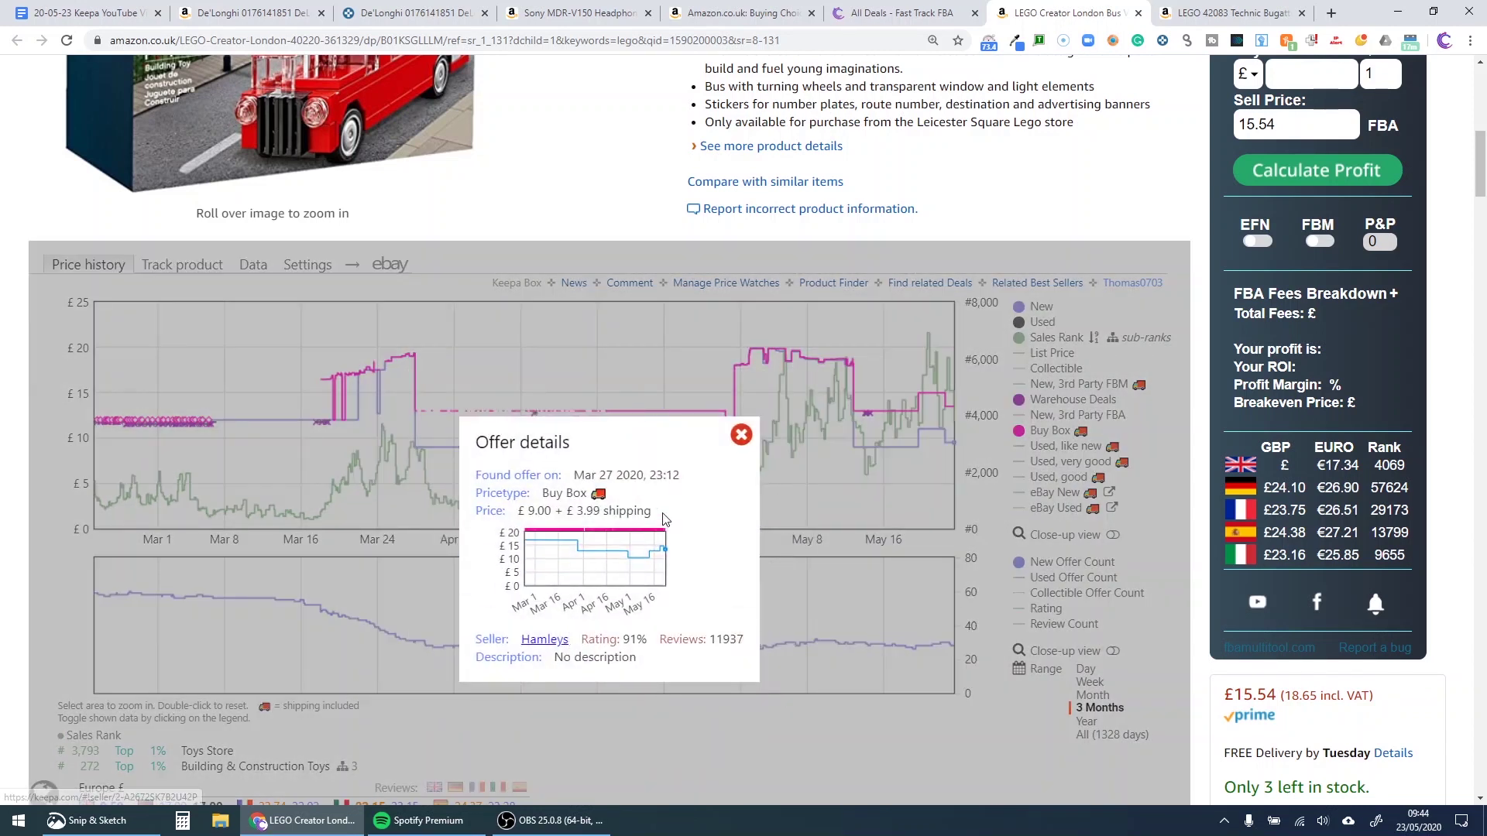
pyautogui.click(741, 434)
pyautogui.click(801, 370)
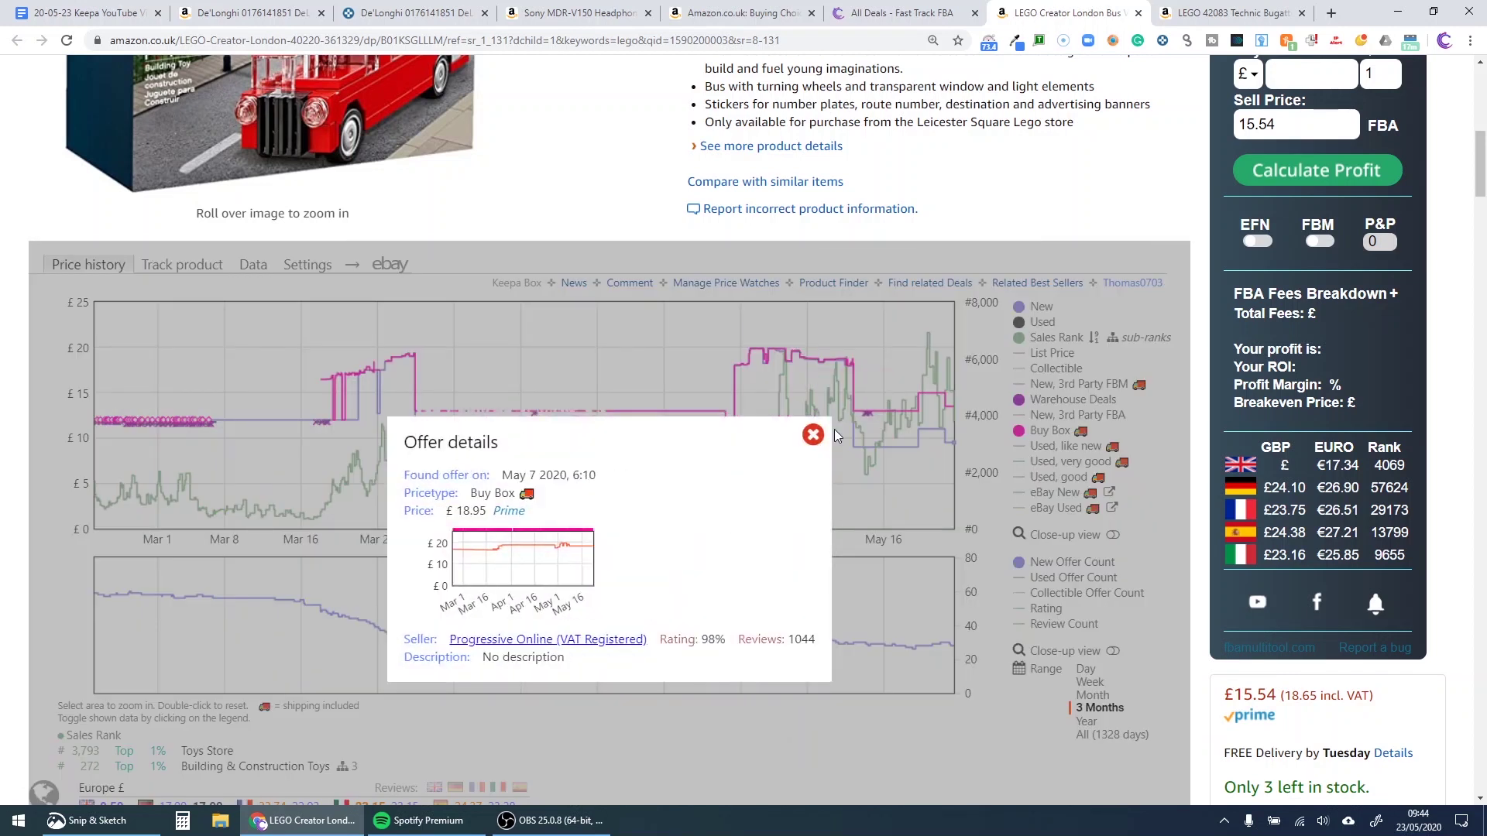
pyautogui.click(813, 436)
pyautogui.click(898, 407)
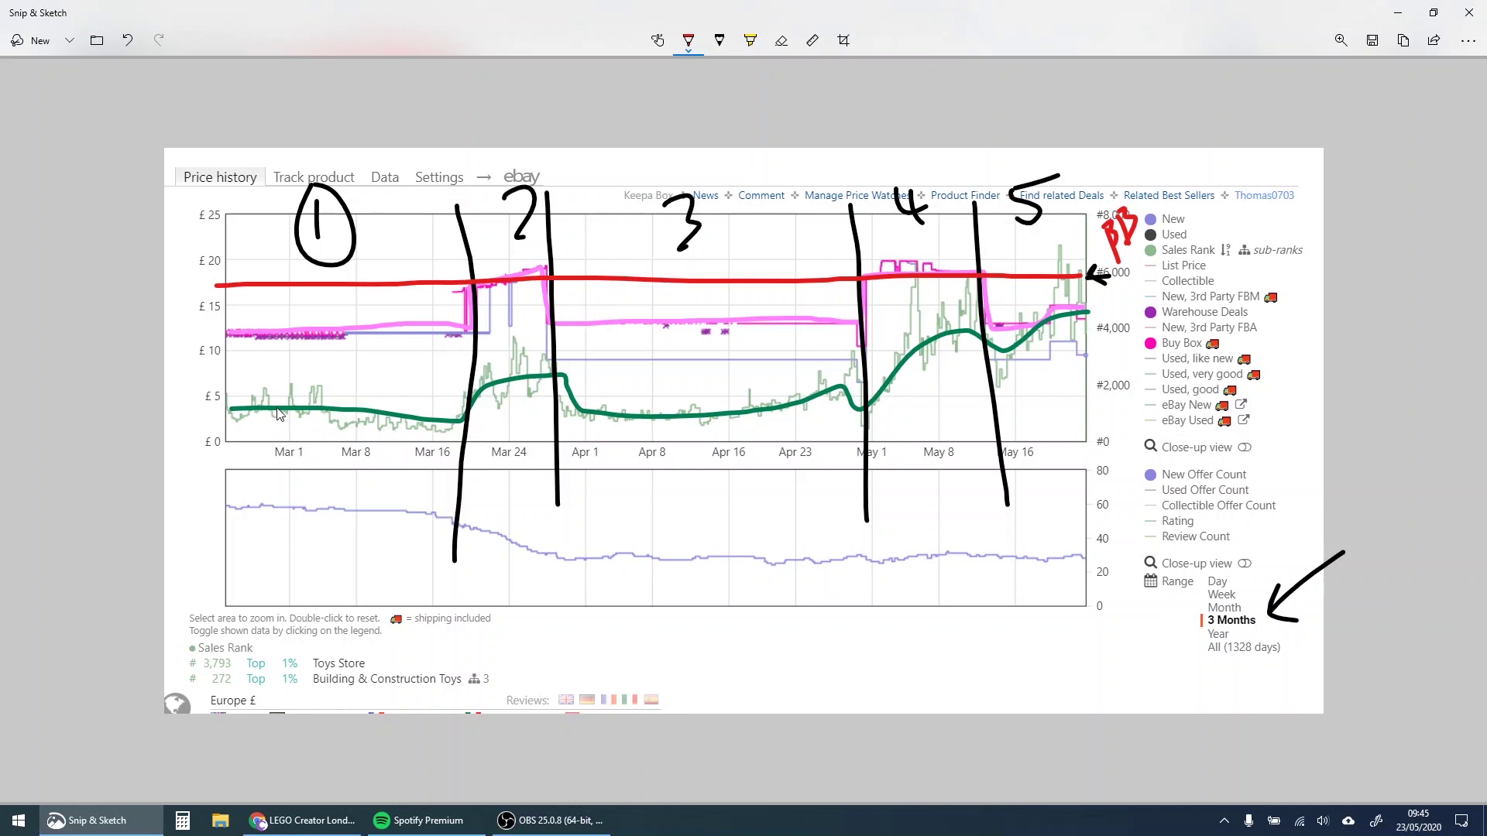
# - In Snip & Sketch, write dark green ratings 1, 3, 1, 4 and 5 beside the sales rank curve in the five sections
pyautogui.click(688, 41)
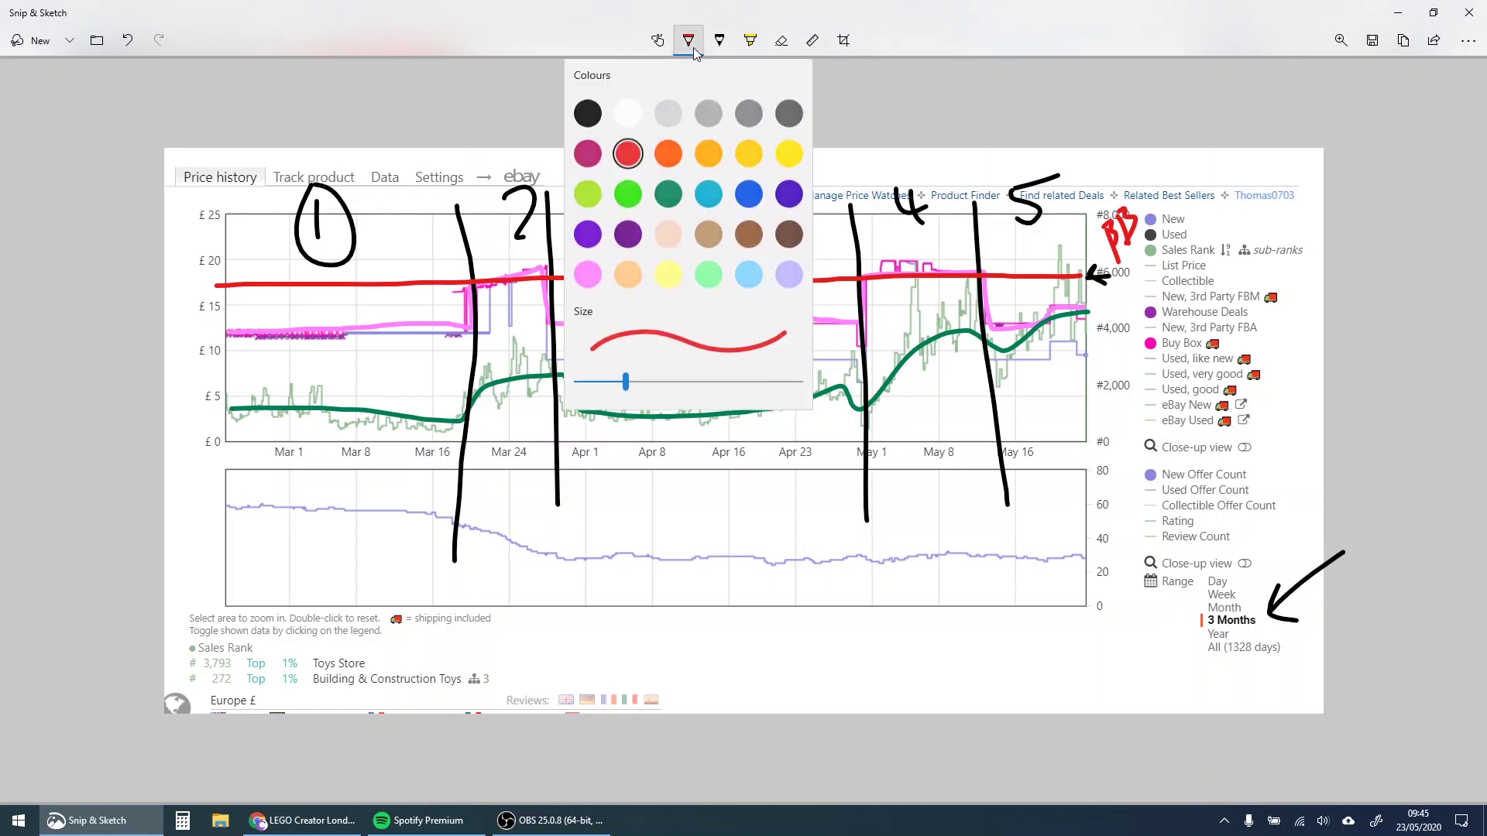
pyautogui.click(672, 191)
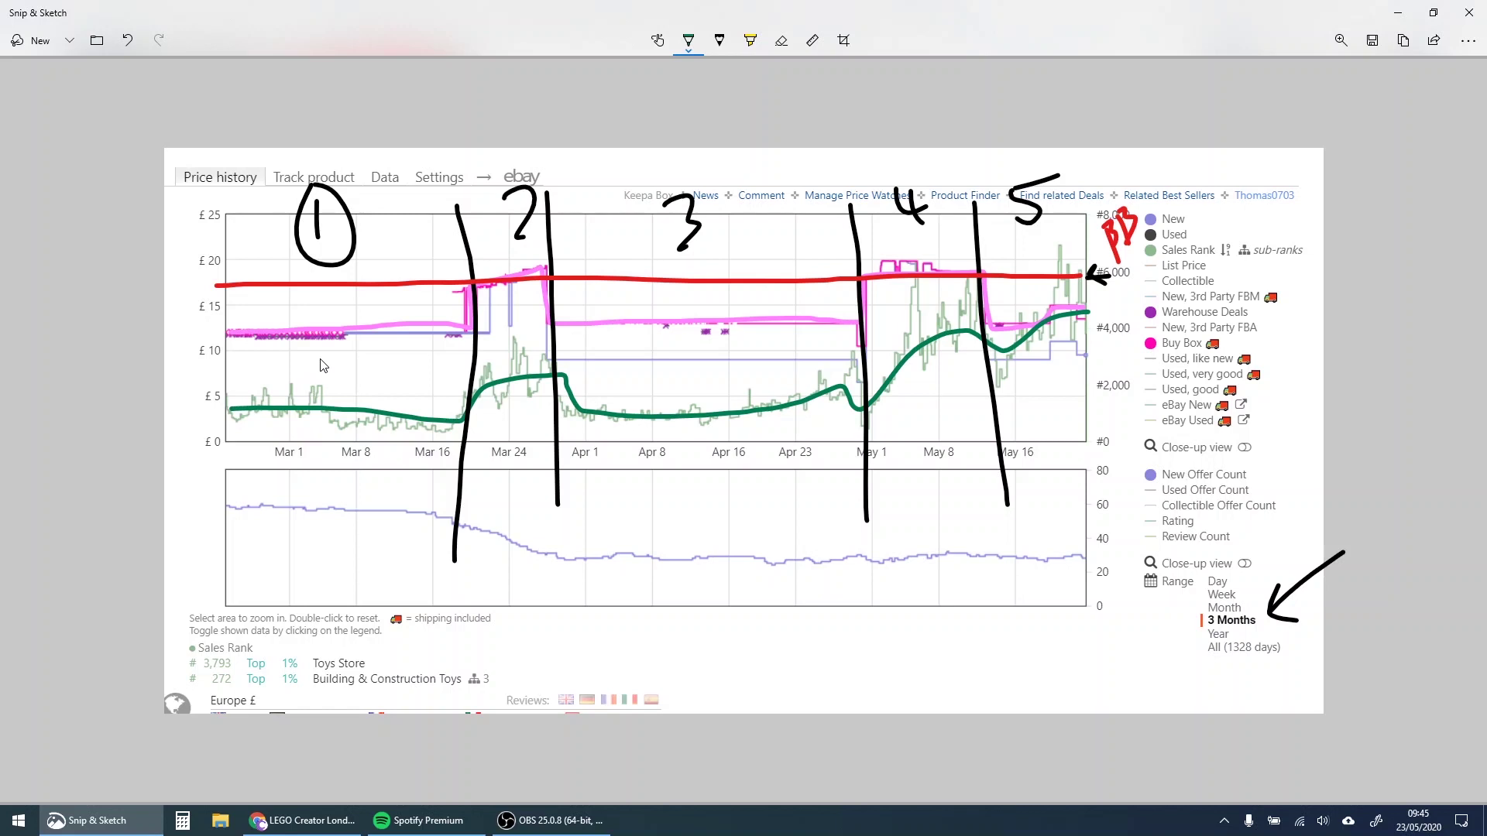
pyautogui.moveTo(317, 361); pyautogui.dragTo(316, 382)
pyautogui.moveTo(521, 341); pyautogui.dragTo(517, 370)
pyautogui.moveTo(676, 374); pyautogui.dragTo(680, 387)
pyautogui.moveTo(935, 346)
pyautogui.mouseDown()
pyautogui.moveTo(926, 367)
pyautogui.moveTo(961, 365)
pyautogui.mouseUp()
pyautogui.moveTo(951, 350); pyautogui.dragTo(958, 384)
pyautogui.moveTo(1059, 341)
pyautogui.mouseDown()
pyautogui.moveTo(1058, 359)
pyautogui.moveTo(1083, 334)
pyautogui.mouseUp()
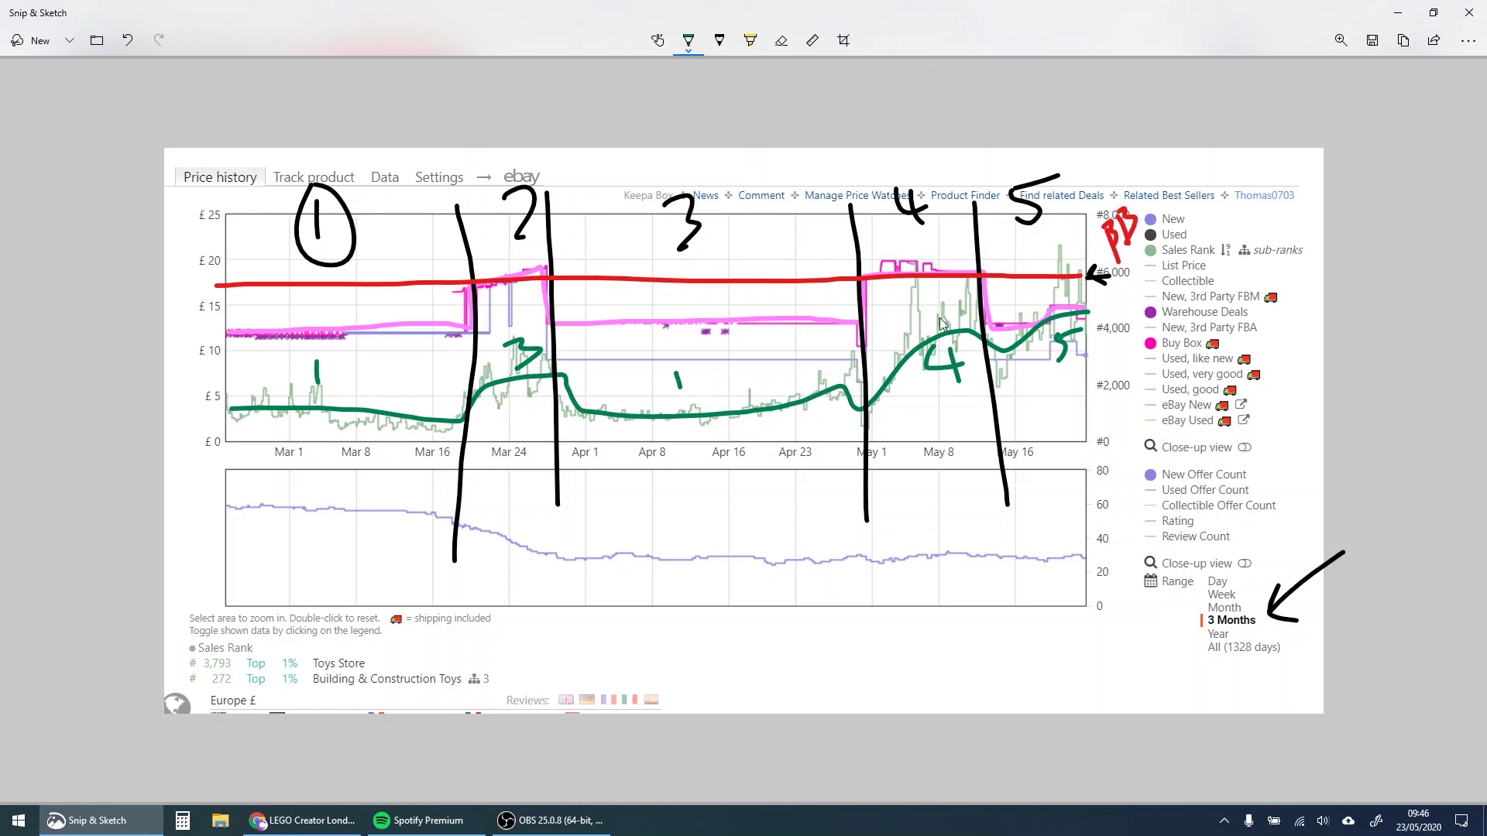
# - Hatch sections 3 and 1 of the price graph with three dark green diagonal strokes each
pyautogui.moveTo(691, 234); pyautogui.dragTo(585, 422)
pyautogui.moveTo(773, 251); pyautogui.dragTo(691, 413)
pyautogui.moveTo(836, 241); pyautogui.dragTo(784, 455)
pyautogui.moveTo(321, 276); pyautogui.dragTo(223, 393)
pyautogui.moveTo(396, 271); pyautogui.dragTo(334, 388)
pyautogui.moveTo(431, 285); pyautogui.dragTo(398, 418)
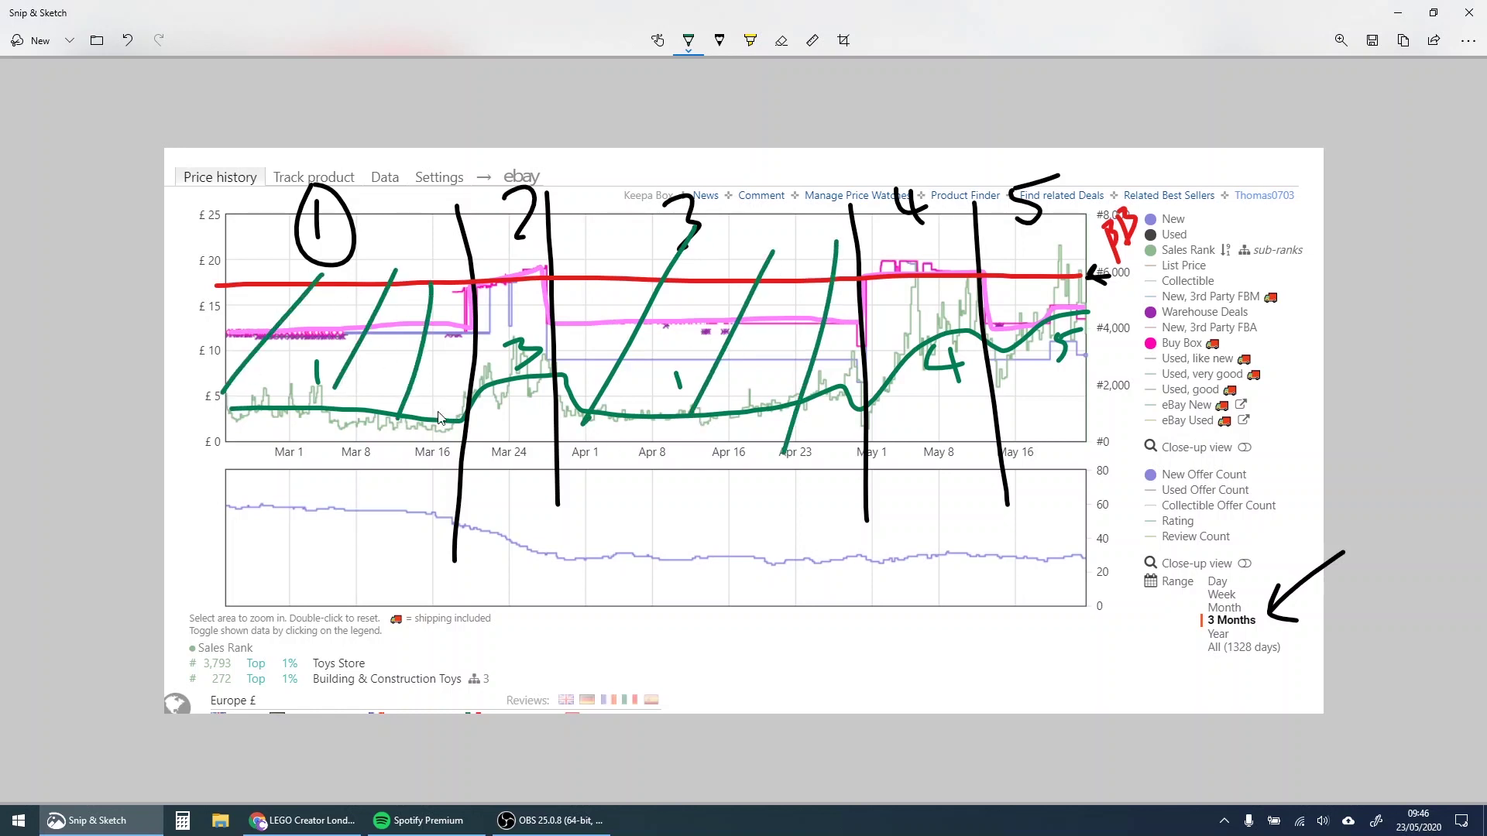